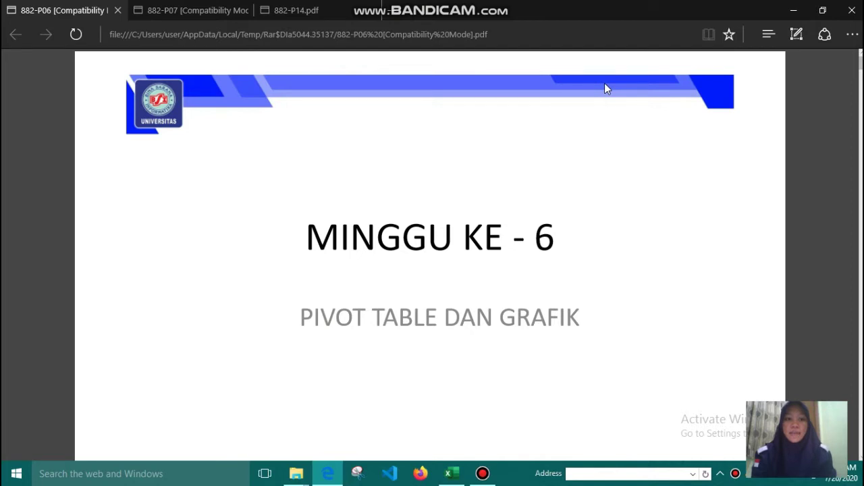
Scroll the Edge PDF viewer past the MINGGU KE - 6 title page to the PIVOT TABLE slide.
scroll(604, 88, "down", 3)
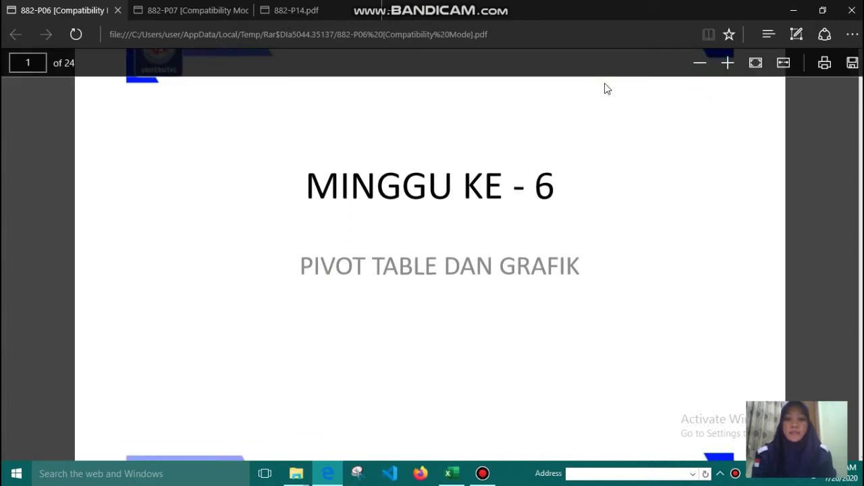
scroll(605, 88, "down", 4)
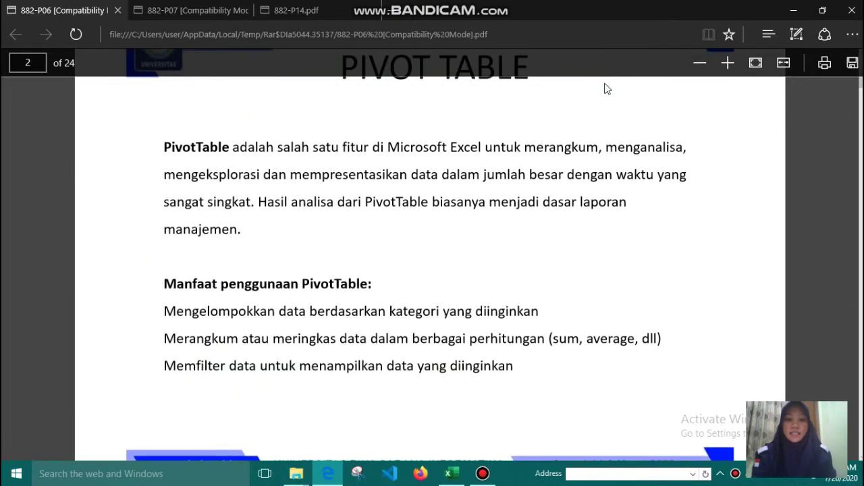
scroll(604, 88, "up", 1)
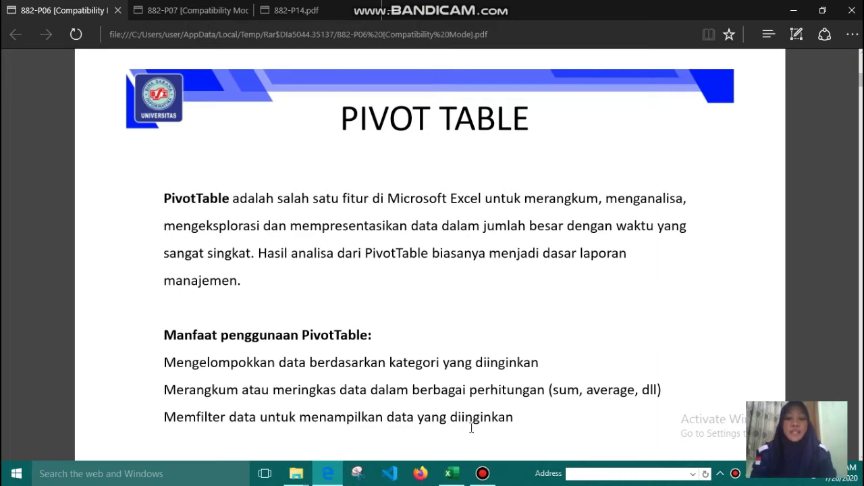
Bring the store data workbook forward and view the DATA BARANG and PEMBELIAN sheets.
left_click(458, 474)
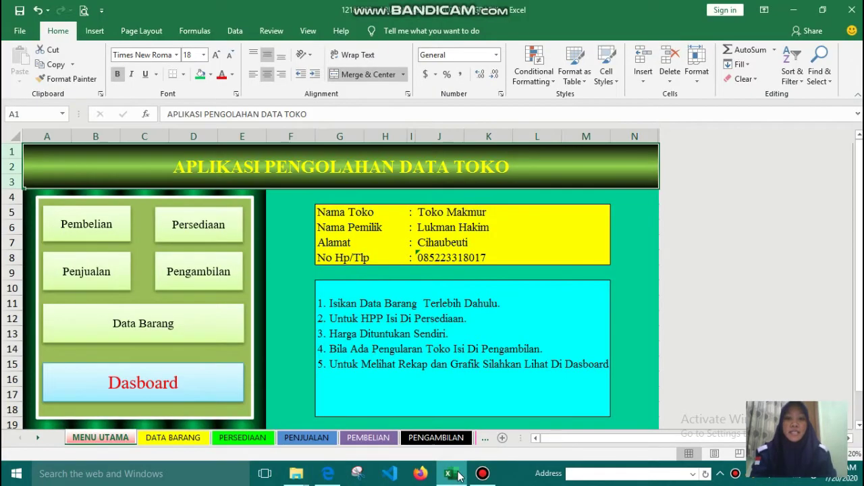
left_click(690, 316)
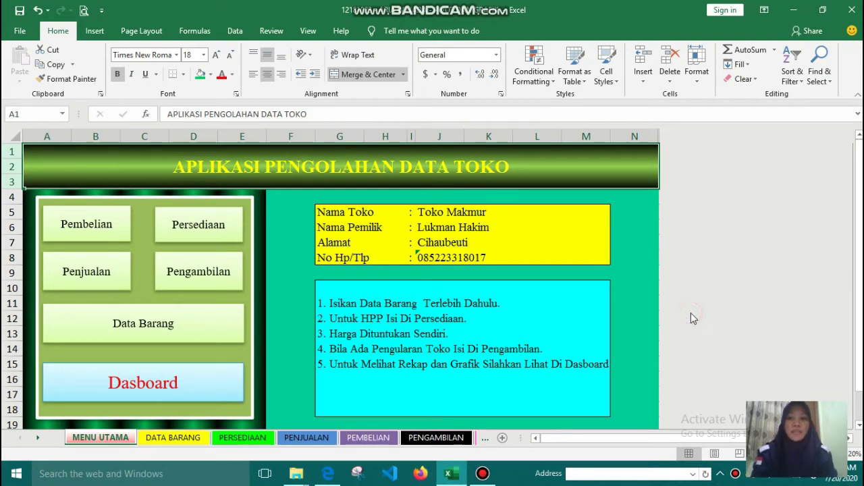
left_click(650, 287)
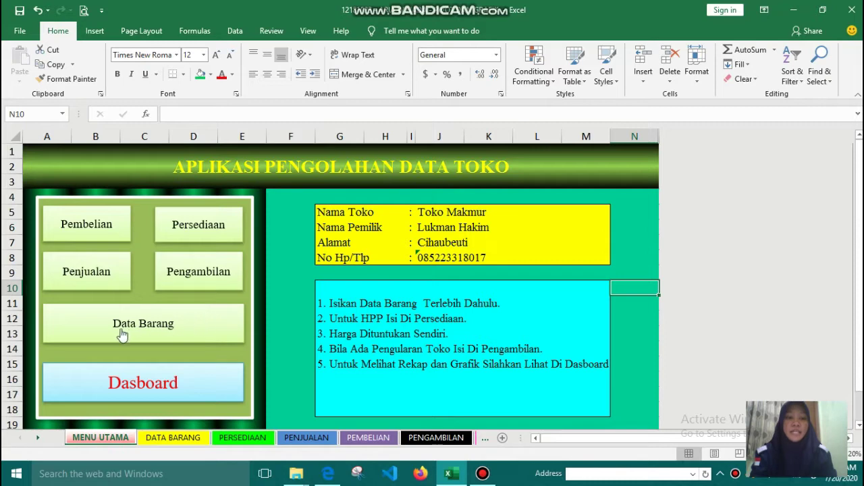
left_click(183, 335)
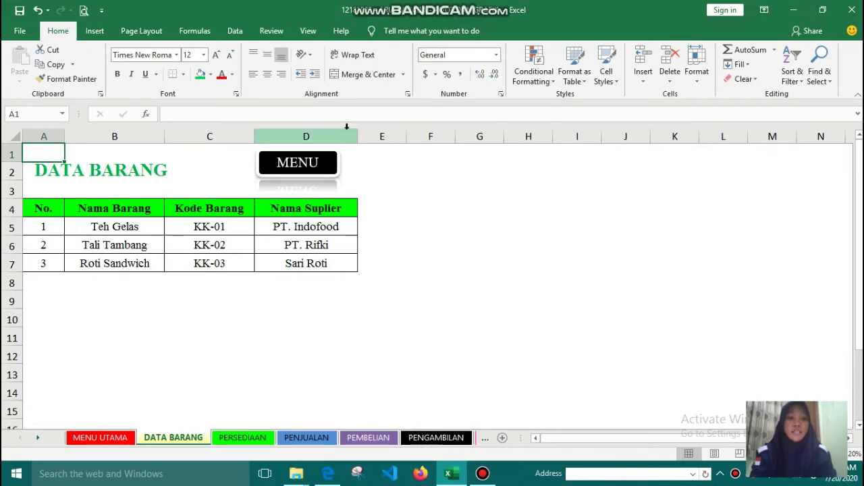
left_click(314, 162)
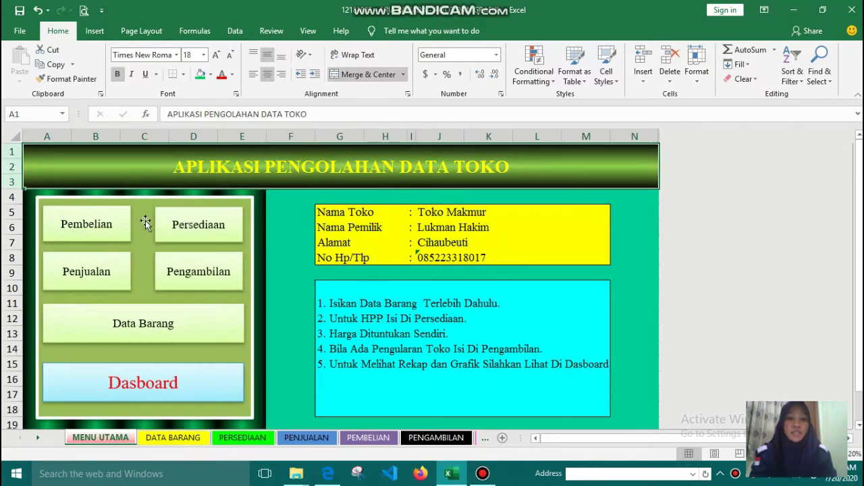
left_click(116, 223)
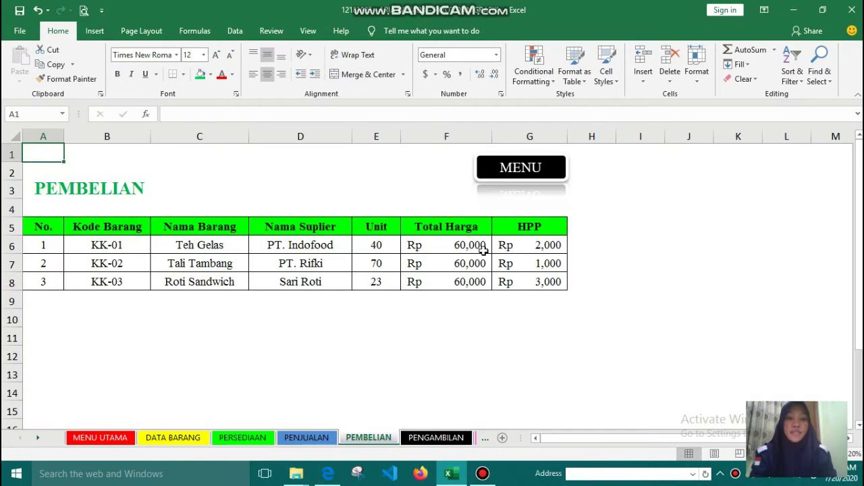
left_click(513, 177)
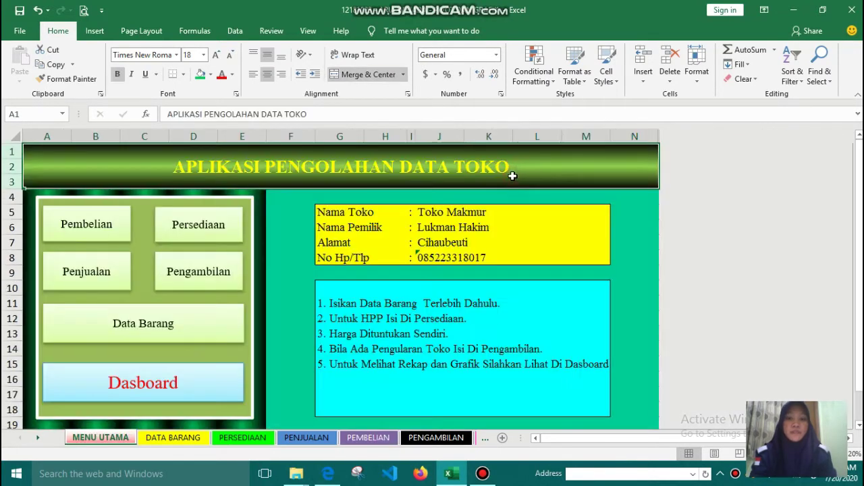
Browse the PERSEDIAAN, PENJUALAN and PENGAMBILAN sheets, returning to MENU UTAMA after each.
left_click(212, 225)
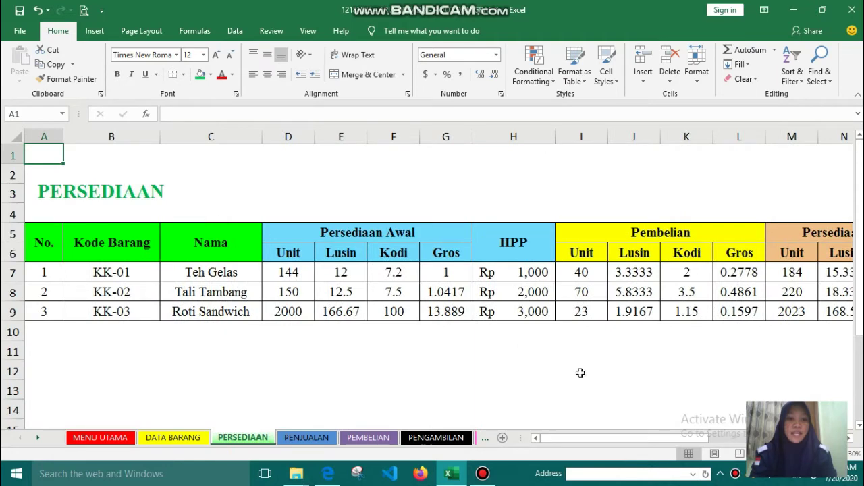
left_click_drag(555, 438, 732, 437)
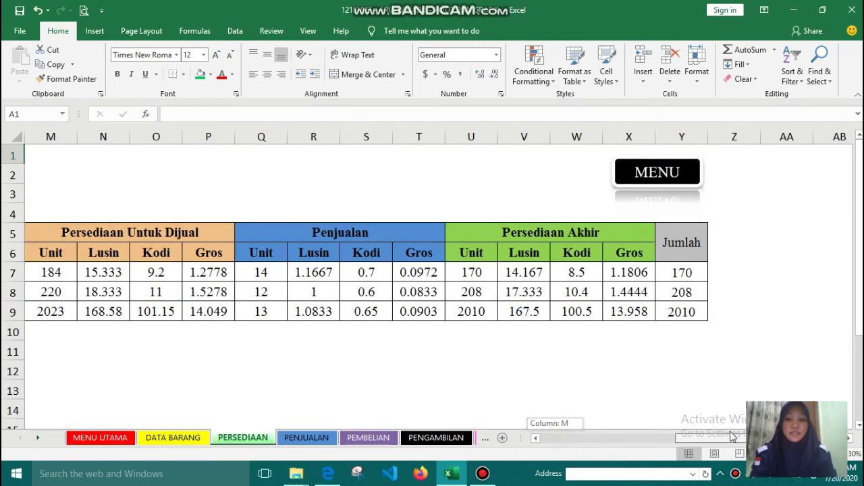
left_click(659, 181)
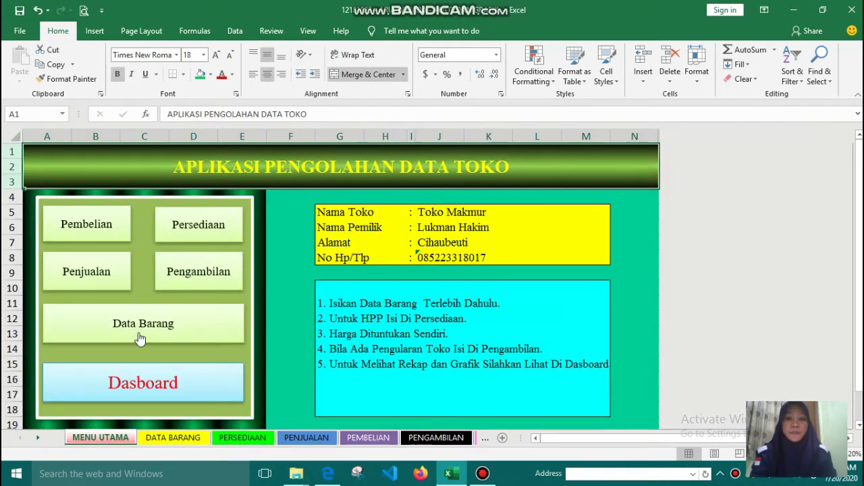
left_click(79, 282)
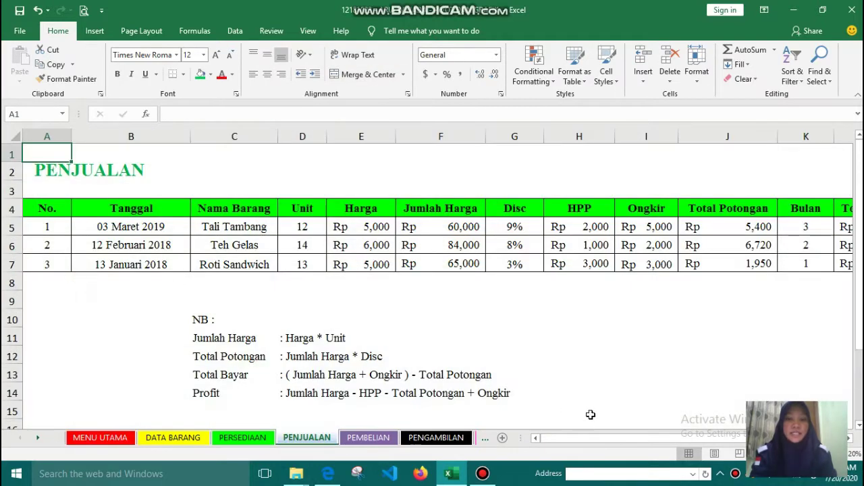
left_click_drag(580, 436, 595, 437)
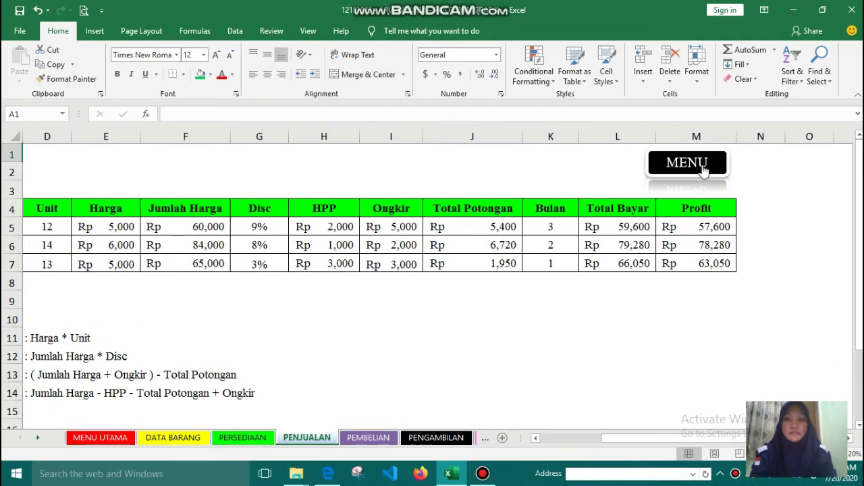
left_click(703, 171)
left_click(216, 281)
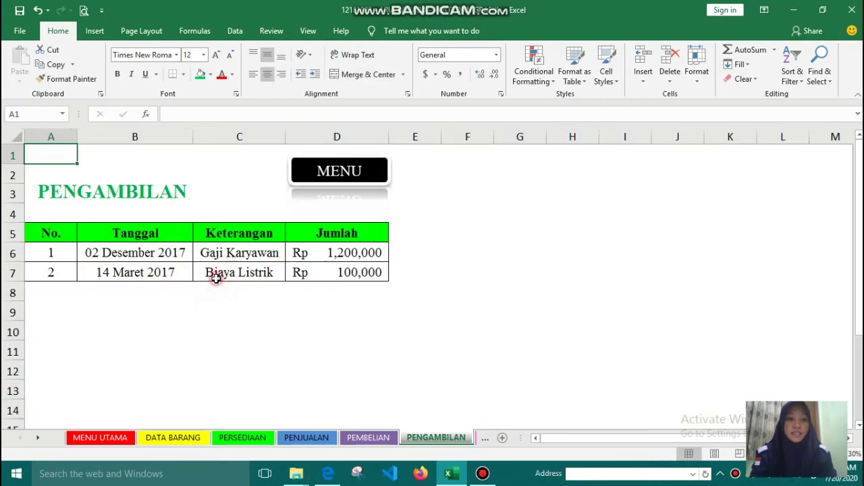
left_click(344, 175)
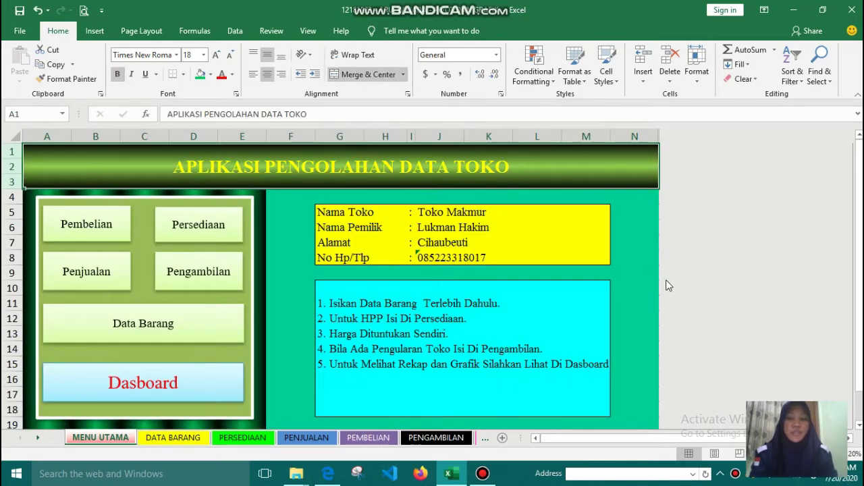
left_click(645, 285)
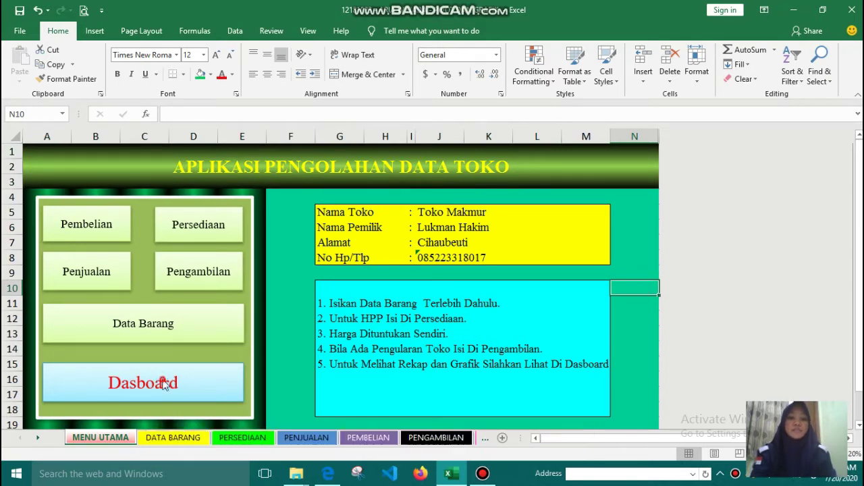
Select cell C14 on the DASHBOARD sheet as the PivotTable location.
left_click(160, 381)
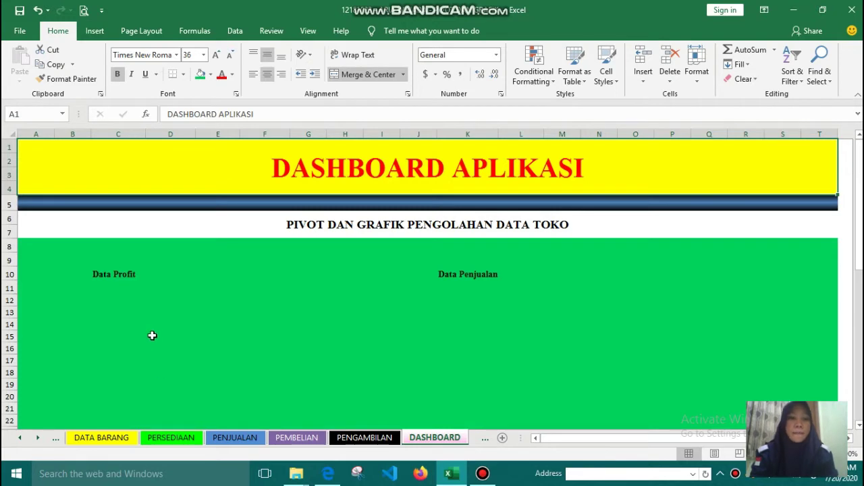
left_click(100, 283)
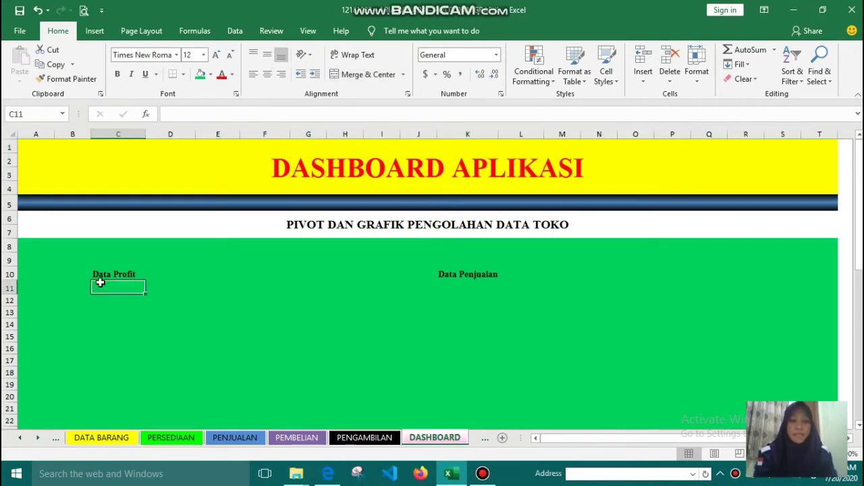
key("Down")
key("Down")
key("Down")
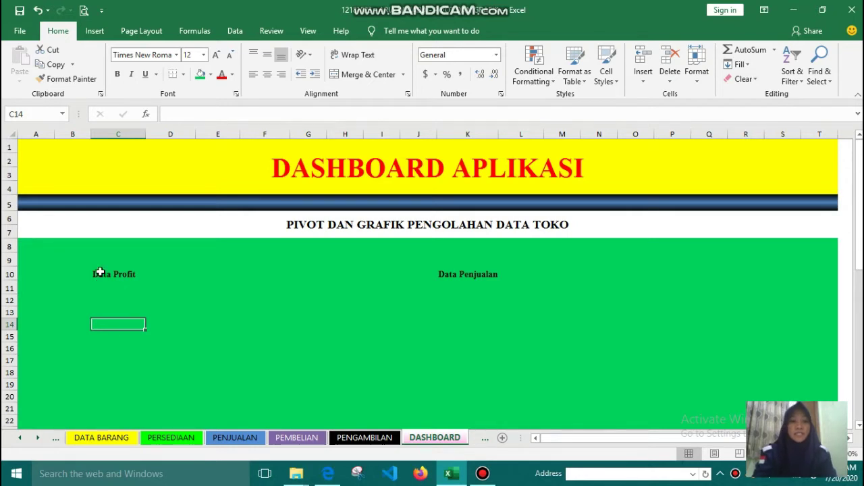
Create a PivotTable from PENJUALAN!$A$4:$M$7 placed at DASHBOARD!$C$14.
left_click(92, 39)
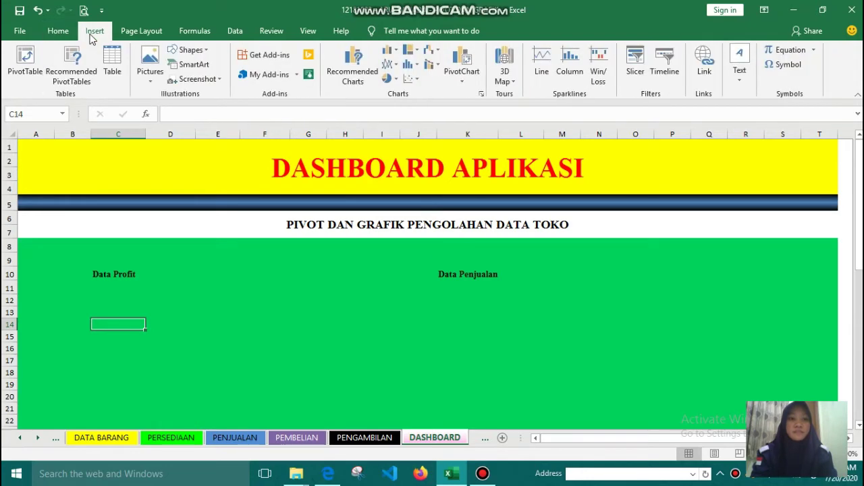
left_click(24, 62)
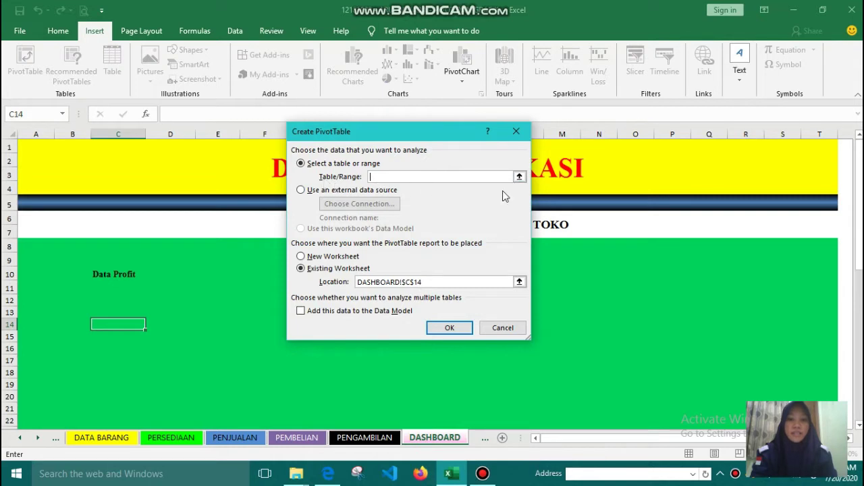
left_click(519, 178)
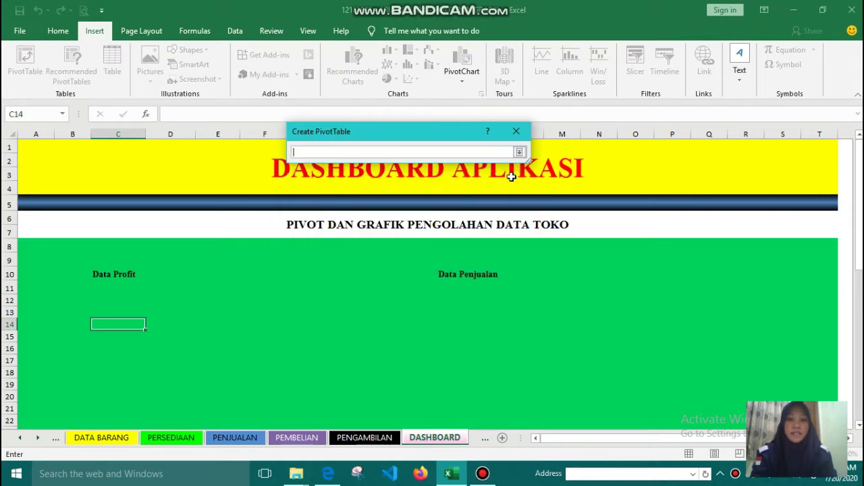
left_click(233, 439)
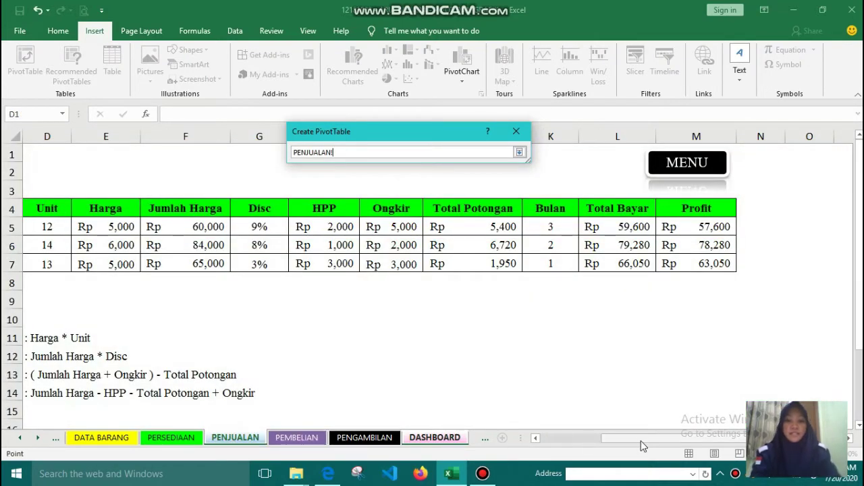
left_click_drag(637, 442, 575, 440)
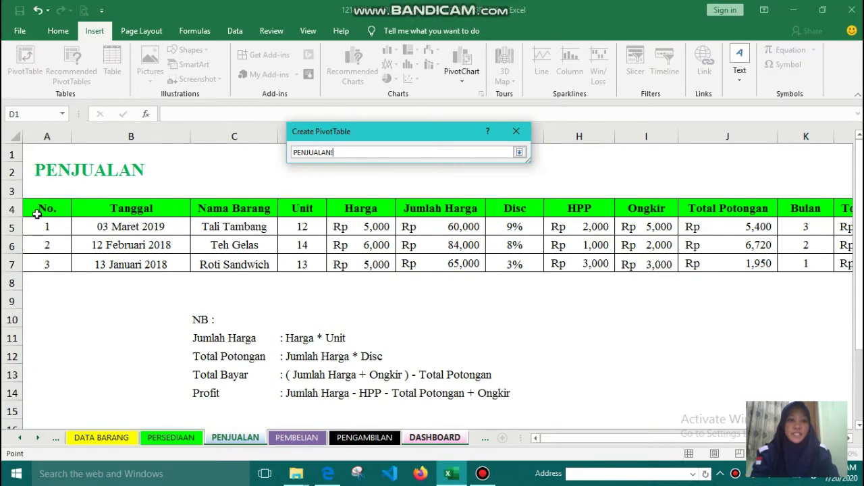
left_click_drag(33, 209, 741, 265)
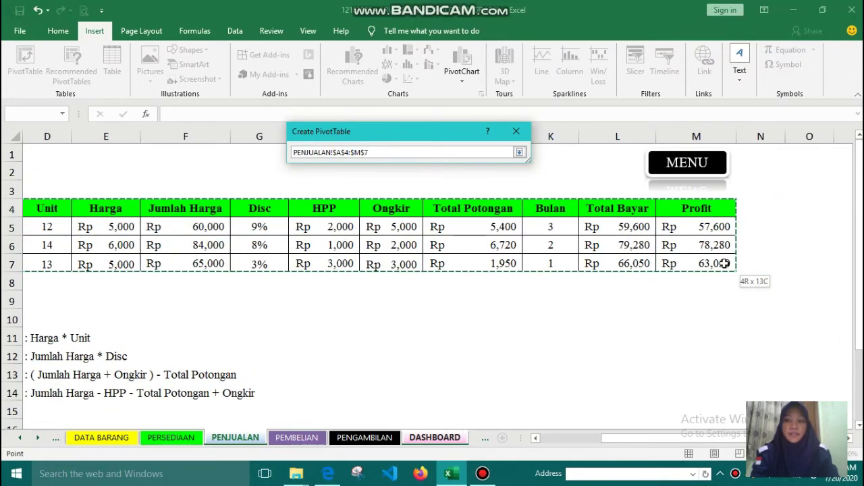
left_click_drag(741, 265, 728, 264)
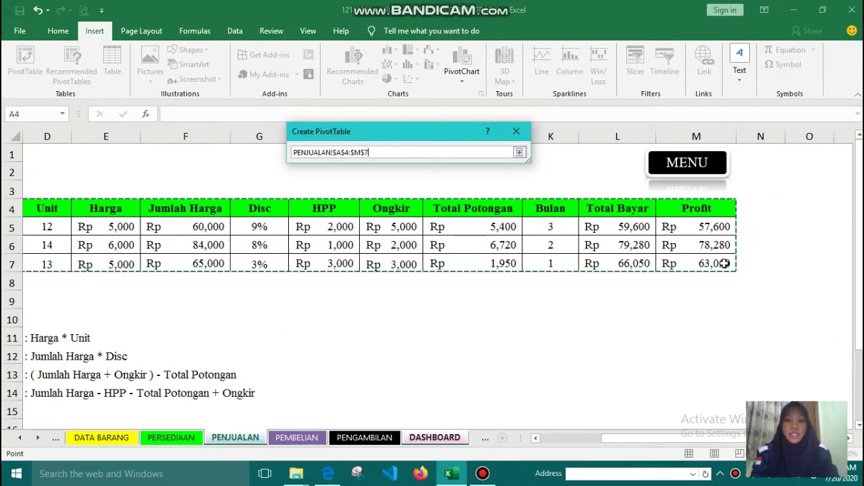
left_click(523, 153)
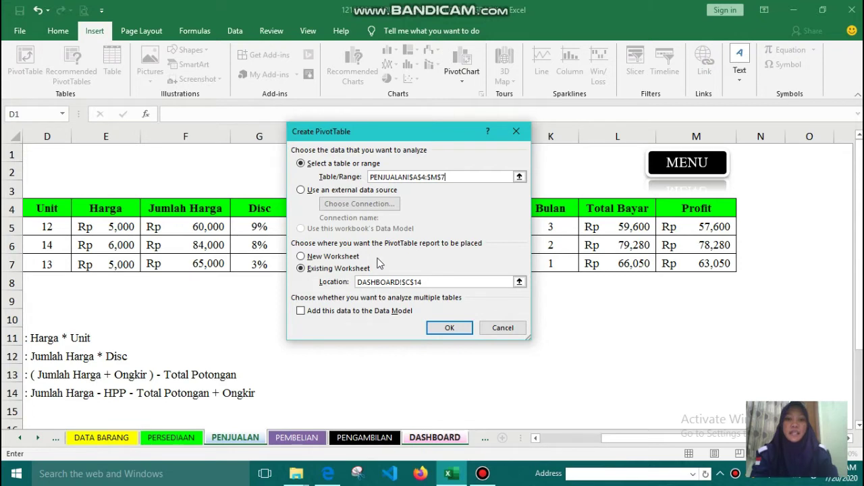
left_click(456, 176)
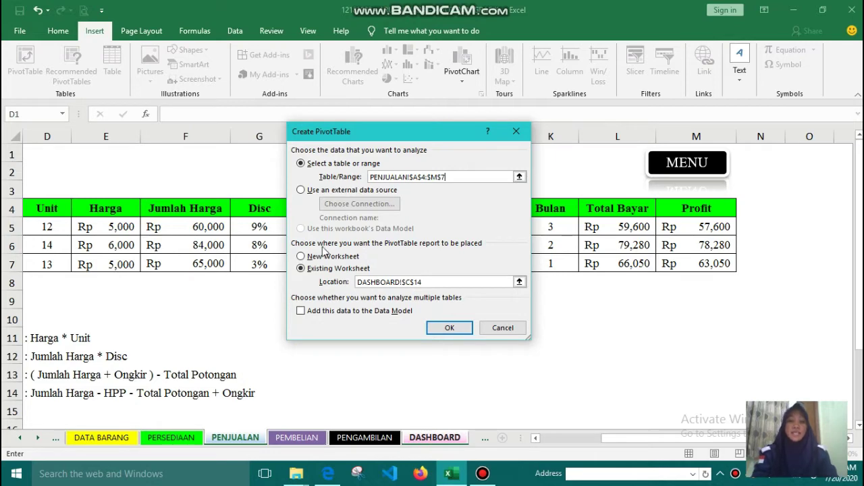
left_click(449, 329)
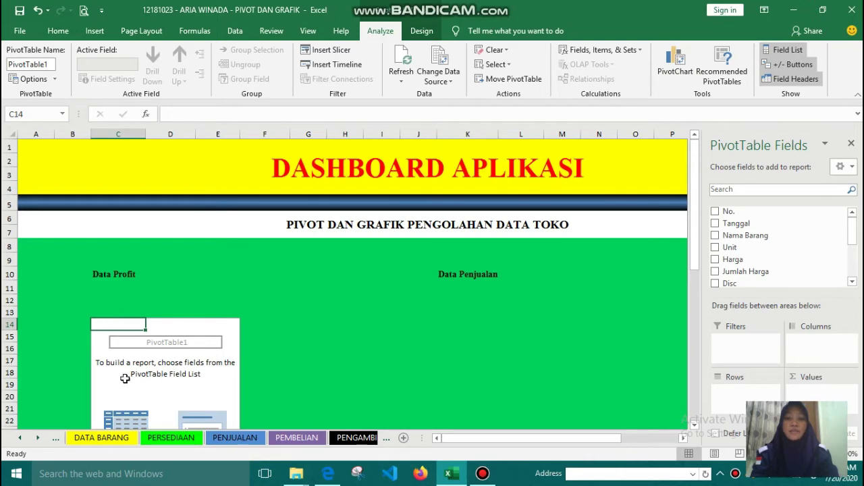
Put the Tanggal field in PivotTable1's Filters area, leaving the filter at (All).
scroll(777, 249, "down", 5)
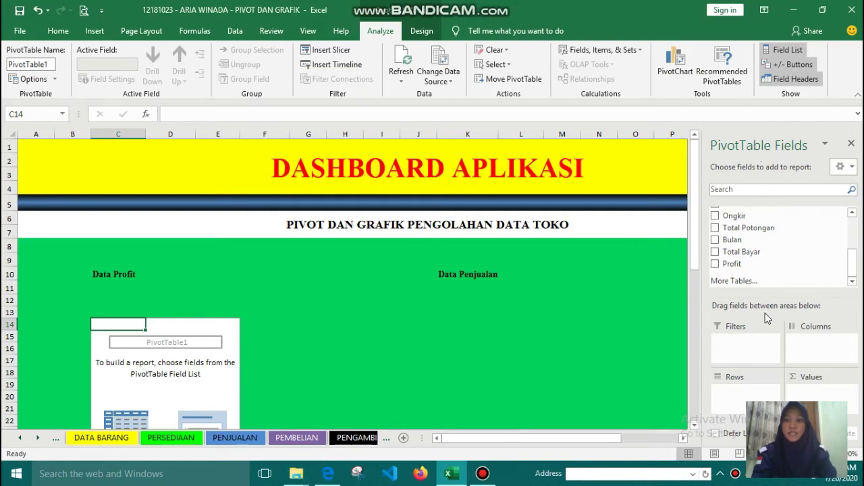
mouse_move(783, 216)
left_mouse_down()
mouse_move(783, 245)
mouse_move(740, 318)
left_mouse_up()
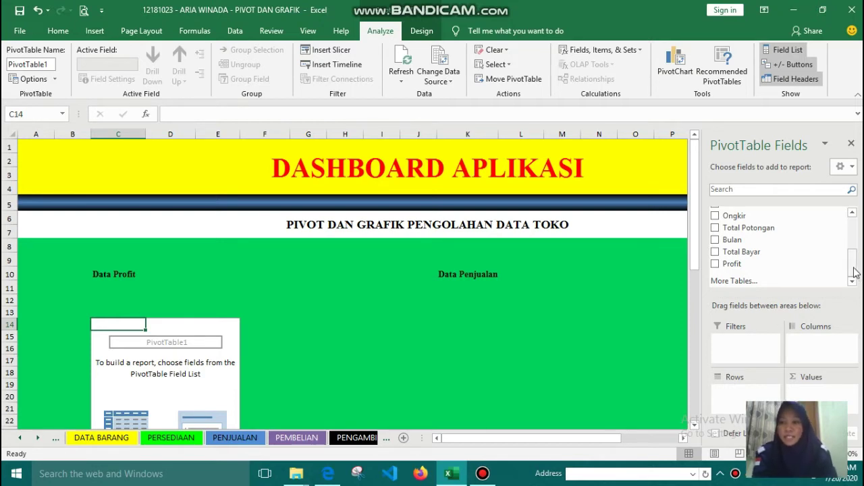
left_click_drag(853, 270, 853, 226)
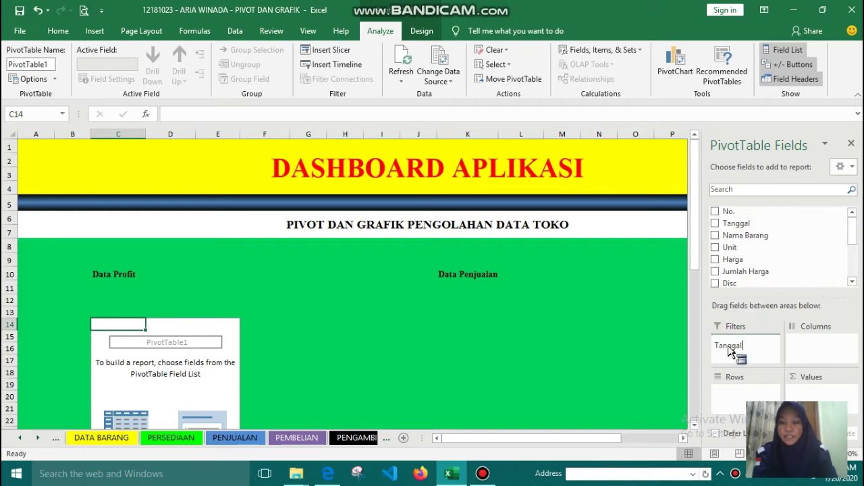
left_click_drag(751, 224, 729, 351)
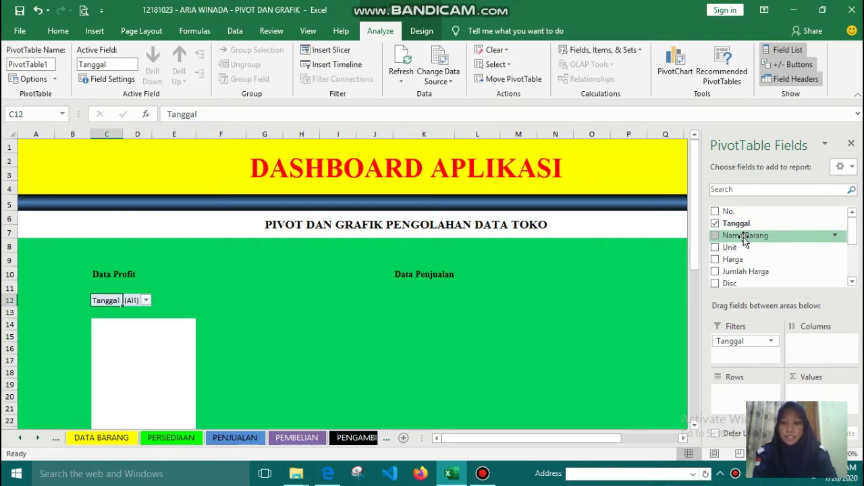
Put Nama Barang in Rows and Harga, HPP and Profit in Values.
mouse_move(744, 237)
left_mouse_down()
mouse_move(725, 395)
mouse_move(736, 395)
left_mouse_up()
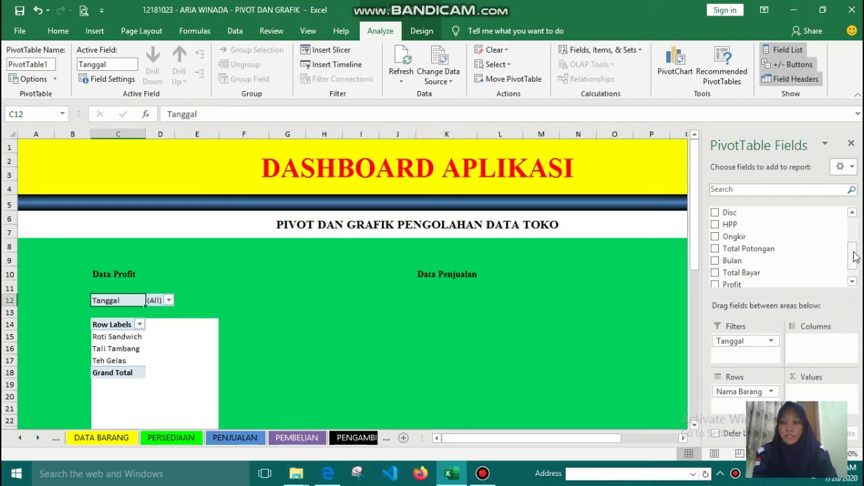
left_click_drag(853, 260, 854, 269)
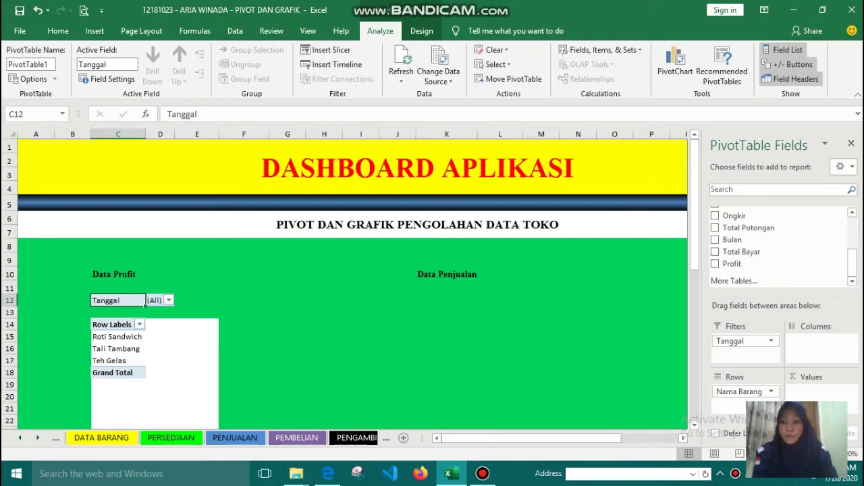
left_click_drag(856, 267, 855, 230)
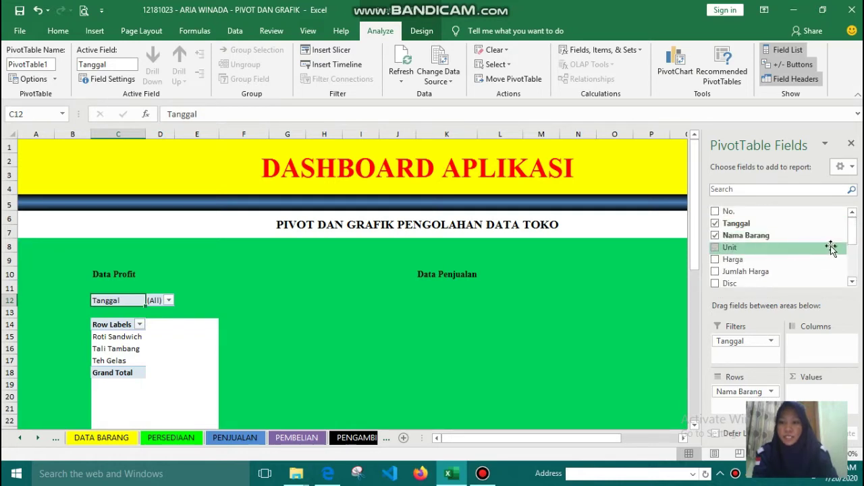
left_click_drag(756, 259, 803, 395)
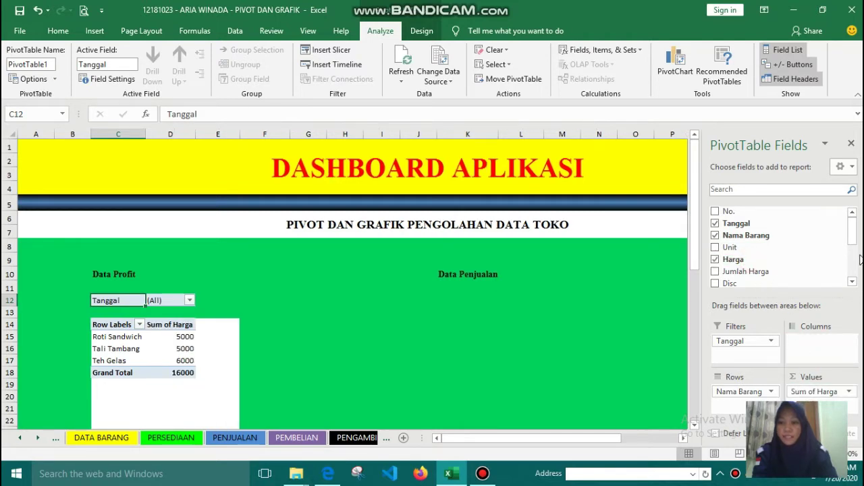
left_click_drag(852, 234, 853, 273)
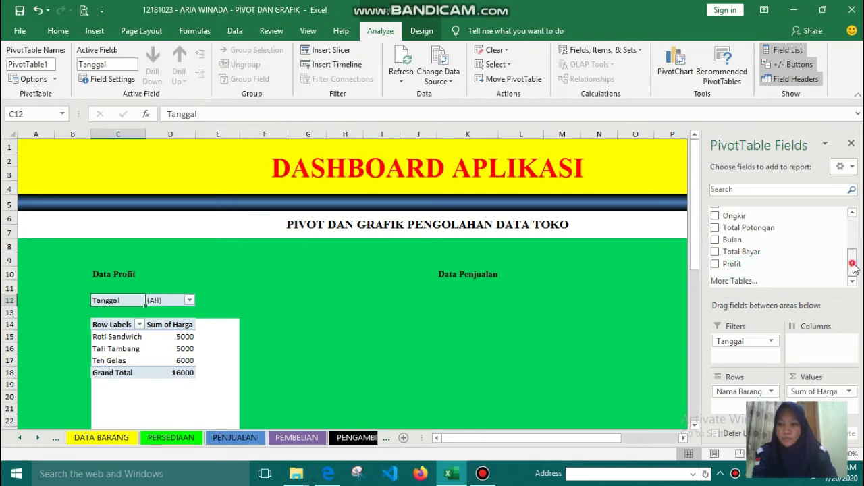
scroll(760, 253, "up", 1)
left_click_drag(765, 229, 847, 405)
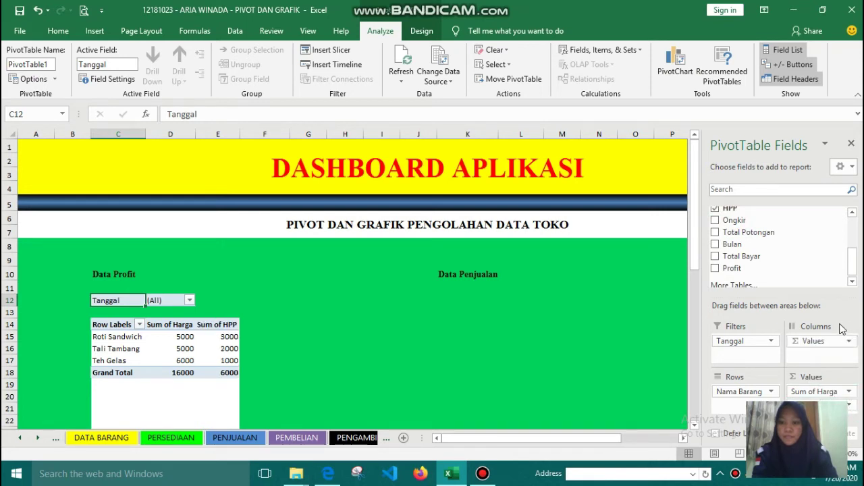
left_click_drag(746, 274, 853, 418)
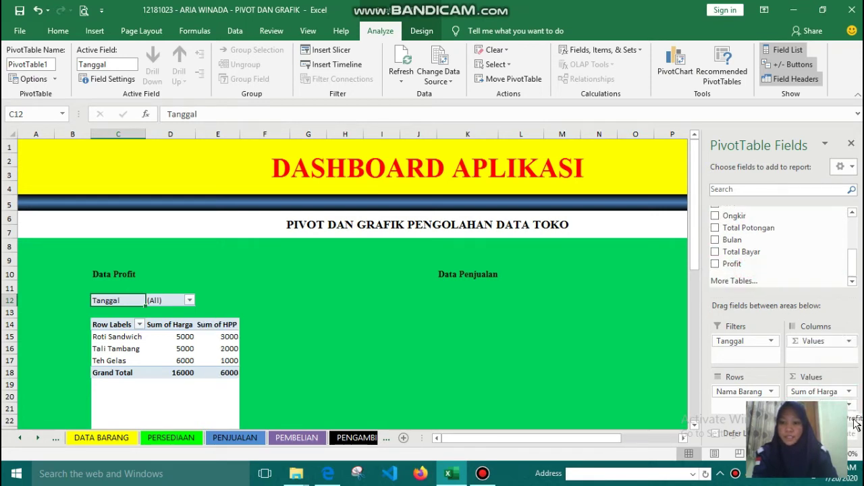
Select all the pivot's Sum of Harga, HPP and Profit value cells.
left_click(171, 340)
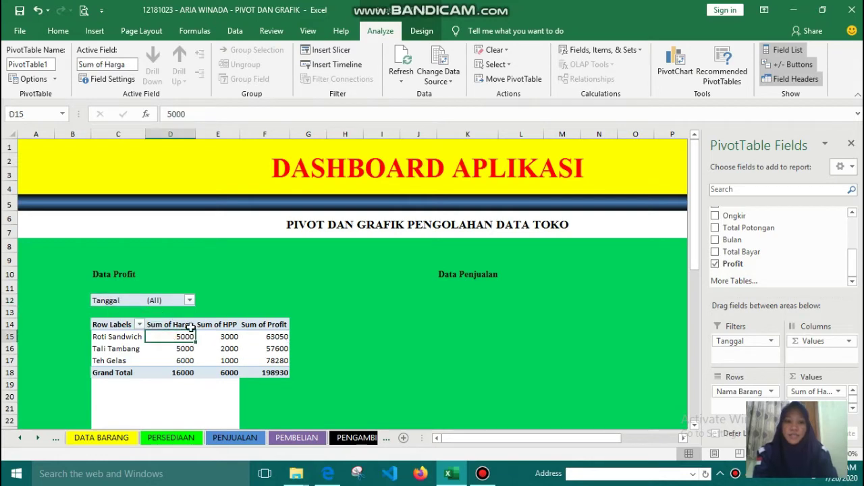
left_click(312, 326)
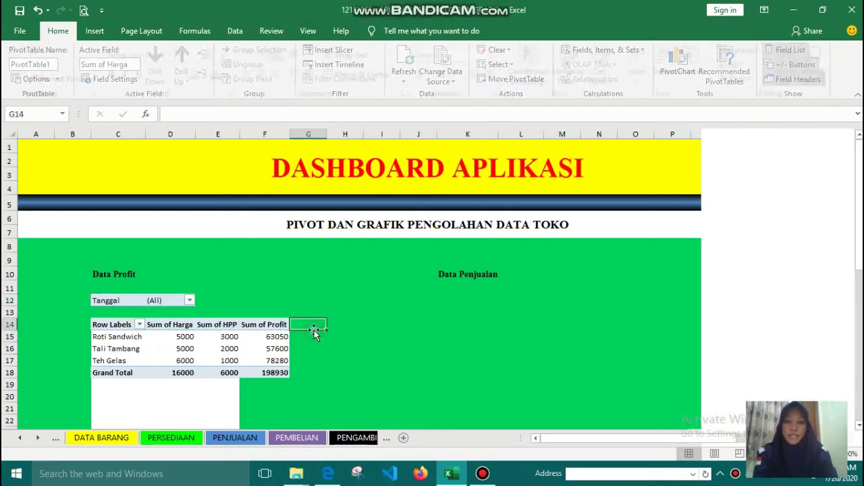
left_click_drag(859, 214, 859, 230)
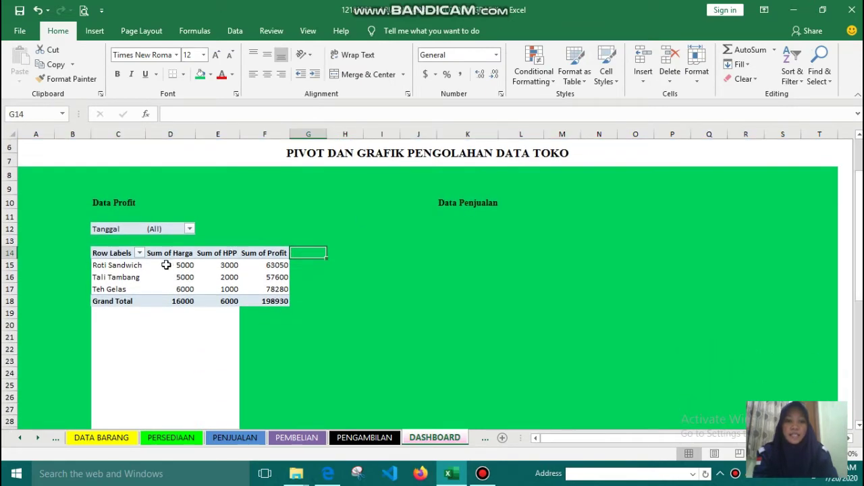
left_click(164, 265)
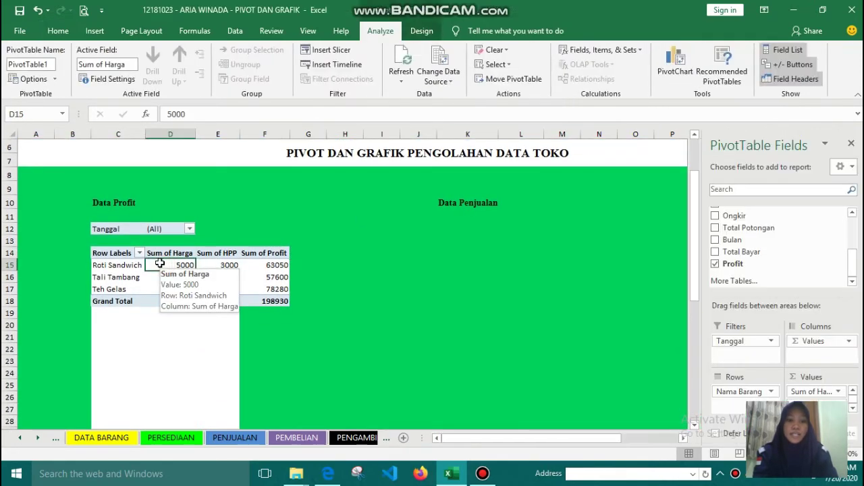
left_click_drag(177, 267, 264, 301)
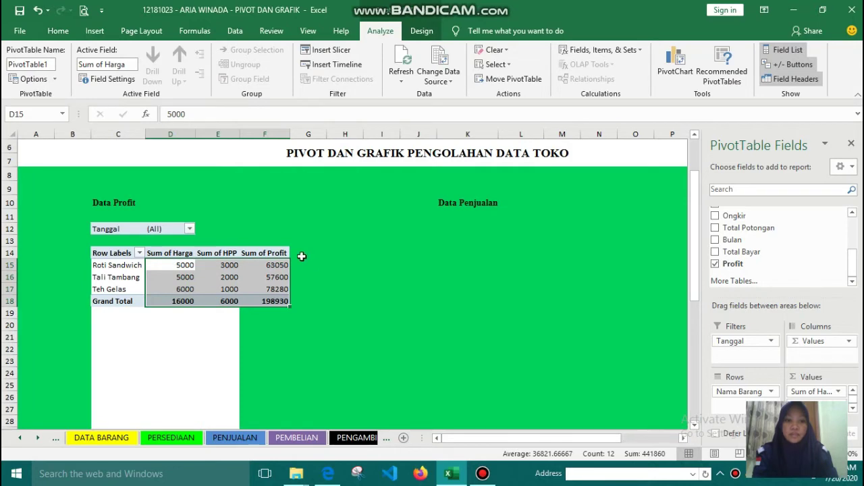
Format the pivot values as Accounting with the Rp Indonesian symbol and zero decimals.
left_click(58, 31)
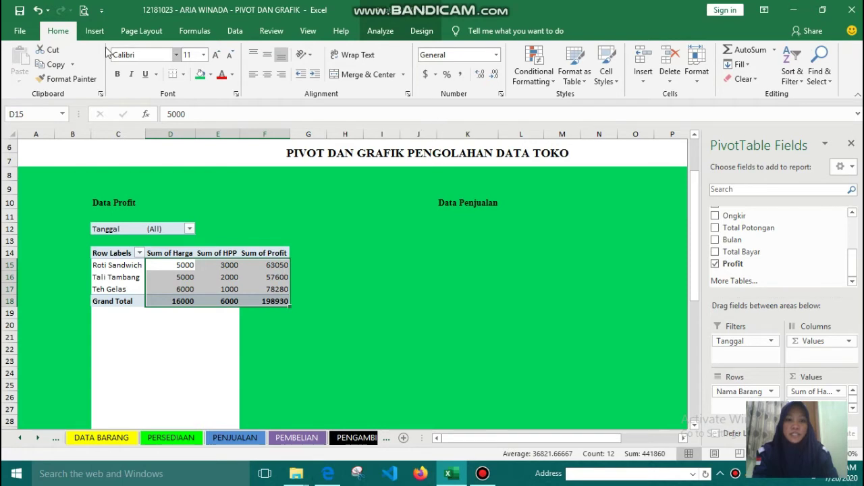
left_click(499, 95)
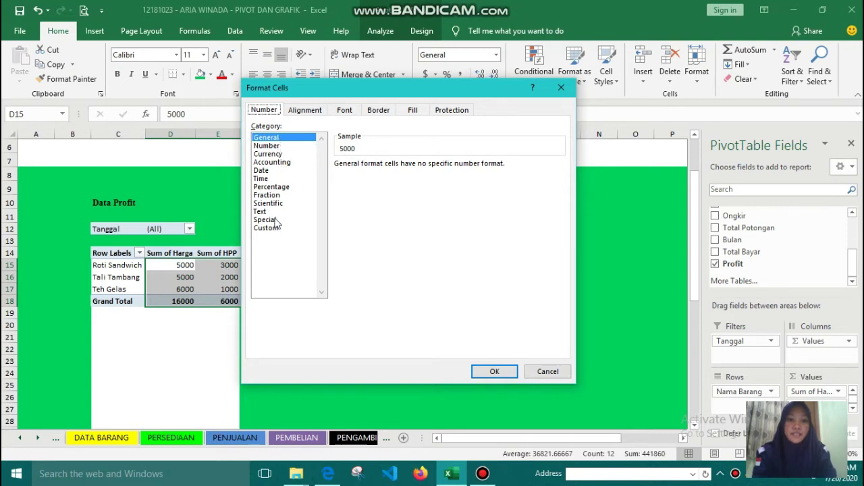
left_click(281, 165)
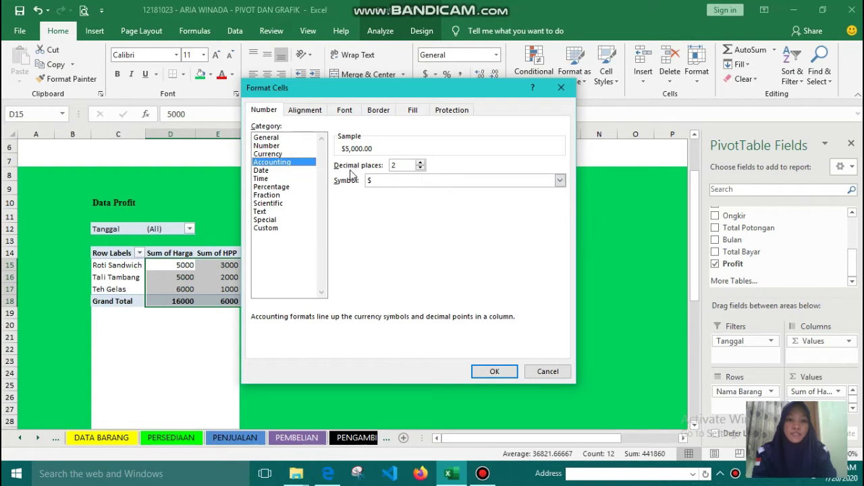
left_click(560, 180)
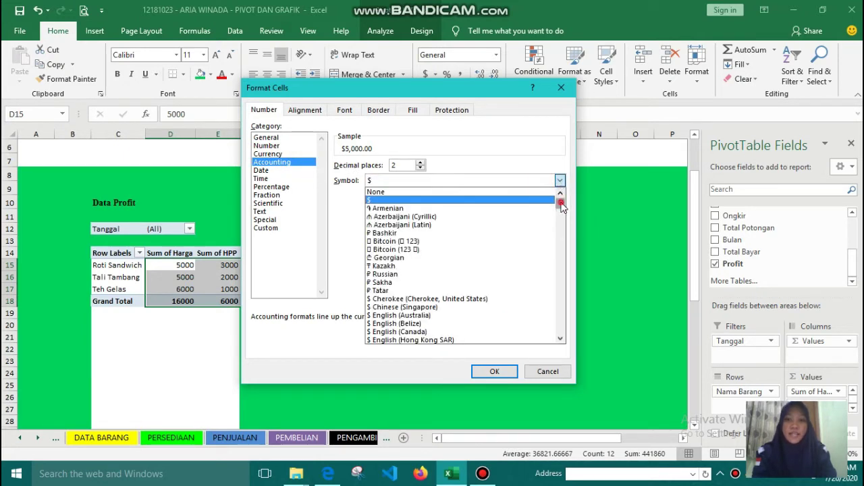
left_click_drag(561, 204, 563, 263)
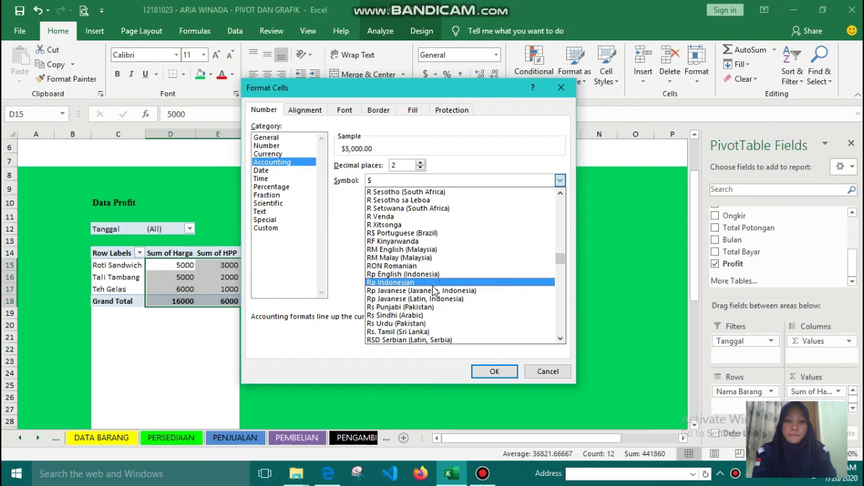
left_click(433, 284)
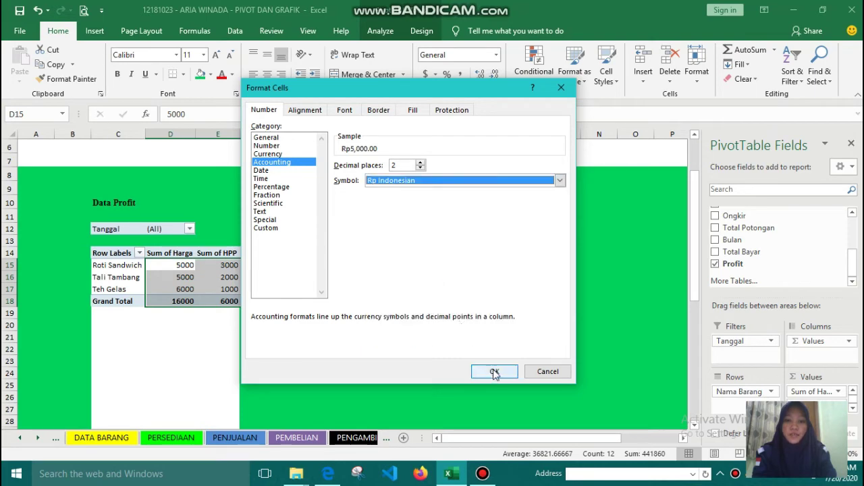
left_click(494, 371)
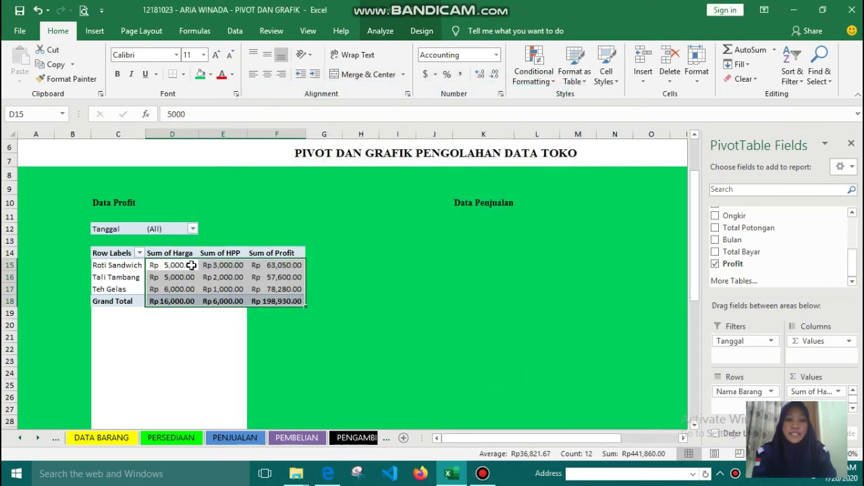
mouse_move(192, 265)
left_click(495, 76)
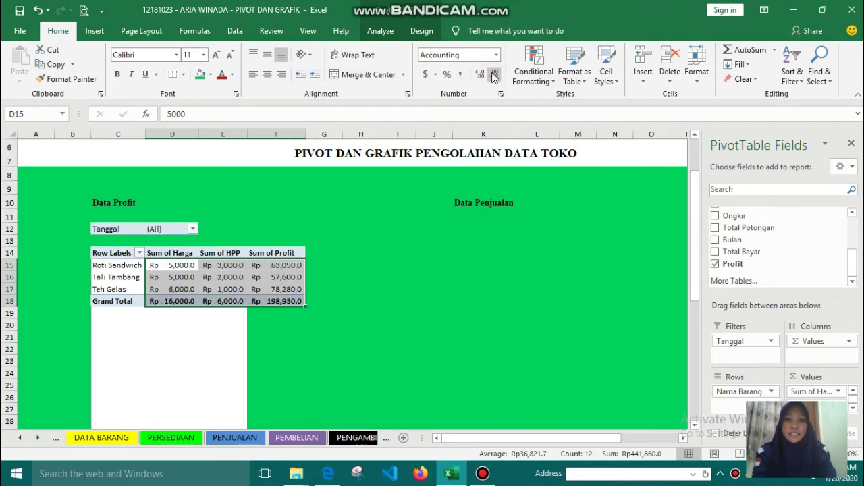
left_click(495, 76)
left_click(353, 272)
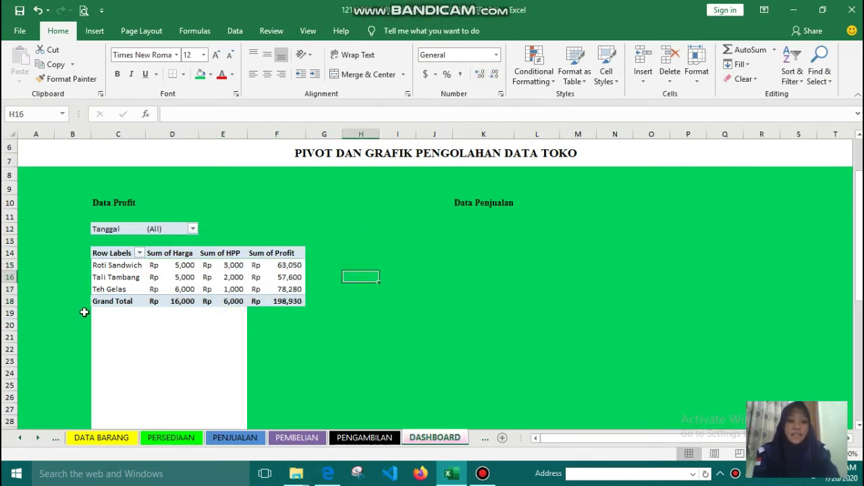
left_click_drag(83, 312, 277, 361)
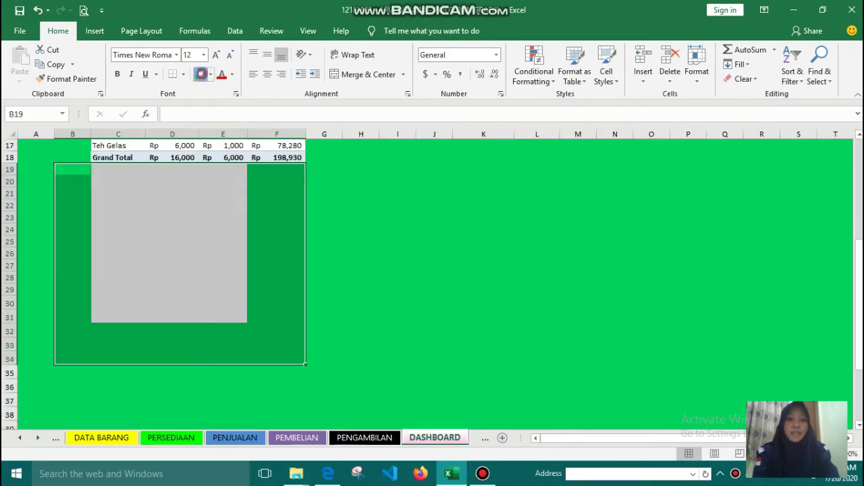
left_click(251, 177)
key("Up")
key("Up")
key("Up")
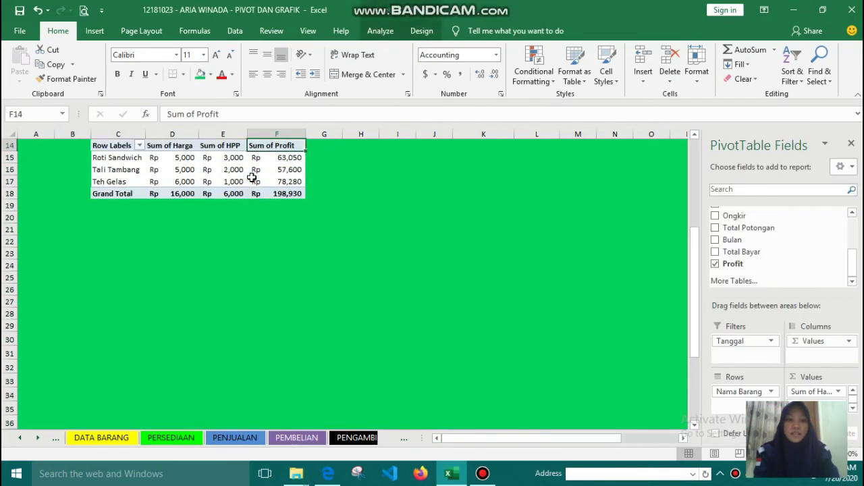
key("Up")
key("Up")
key("Up")
key("Up")
key("Up")
key("Up")
key("Up")
key("Up")
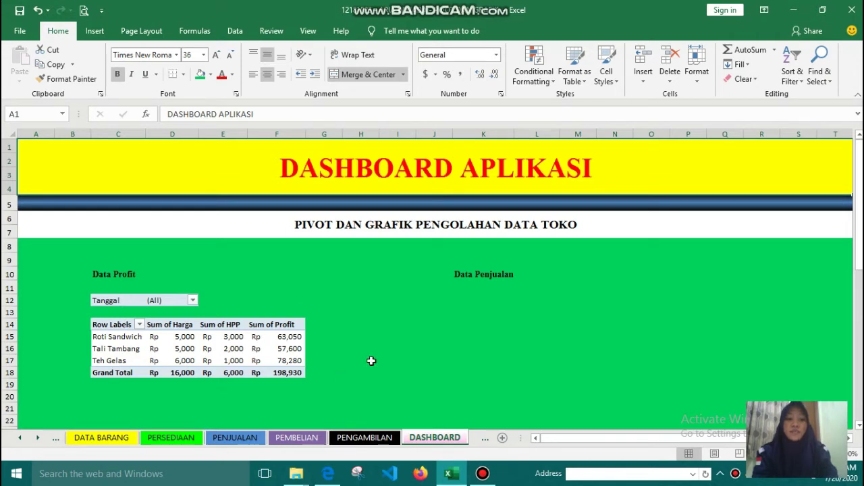
left_click(120, 323)
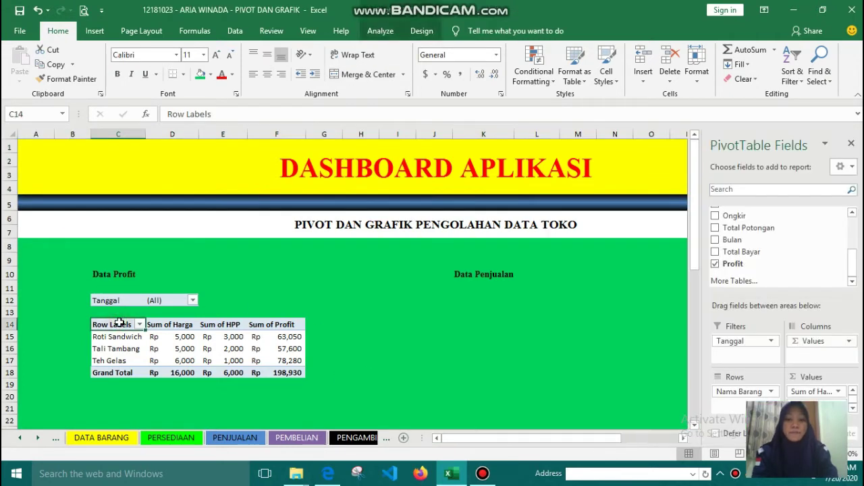
Insert a 3-D Clustered Column PivotChart from the Data Profit pivot table.
left_click(379, 32)
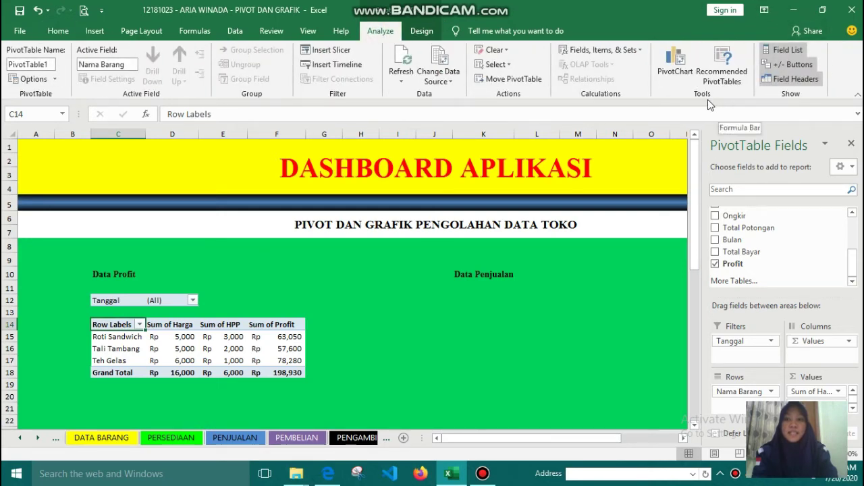
left_click(675, 57)
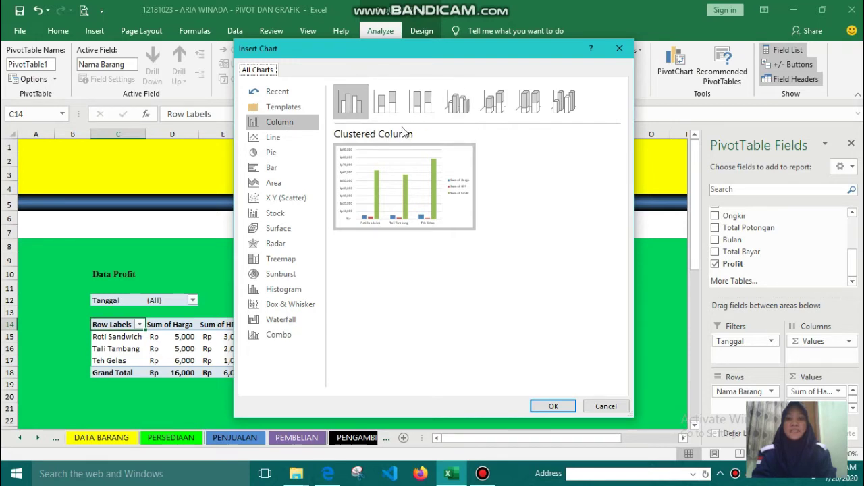
left_click(465, 95)
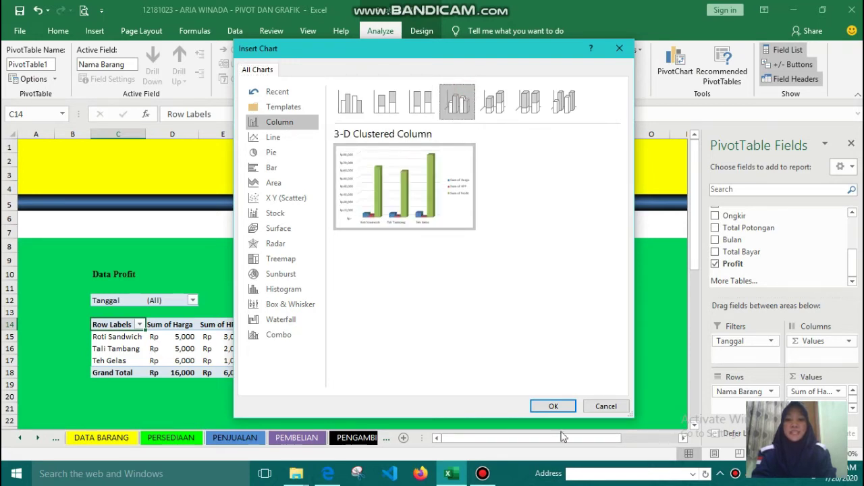
left_click(554, 406)
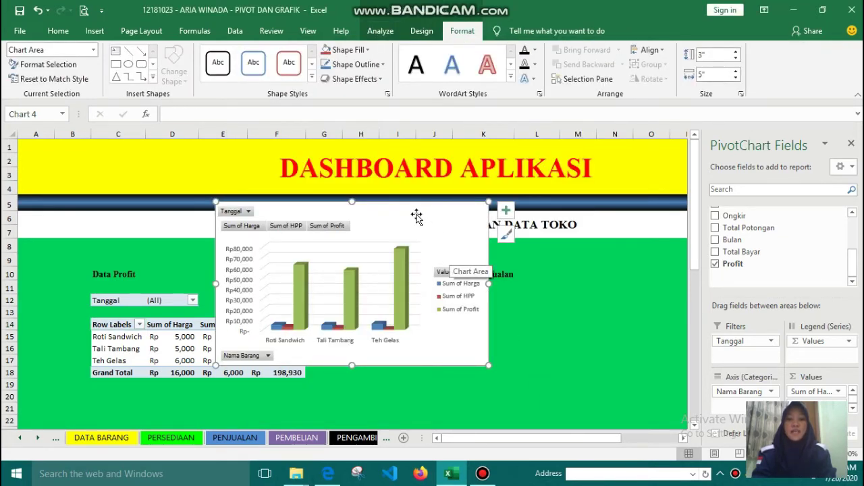
Drag the PivotChart down and left to sit beneath the Data Profit pivot table.
left_click_drag(416, 216, 524, 285)
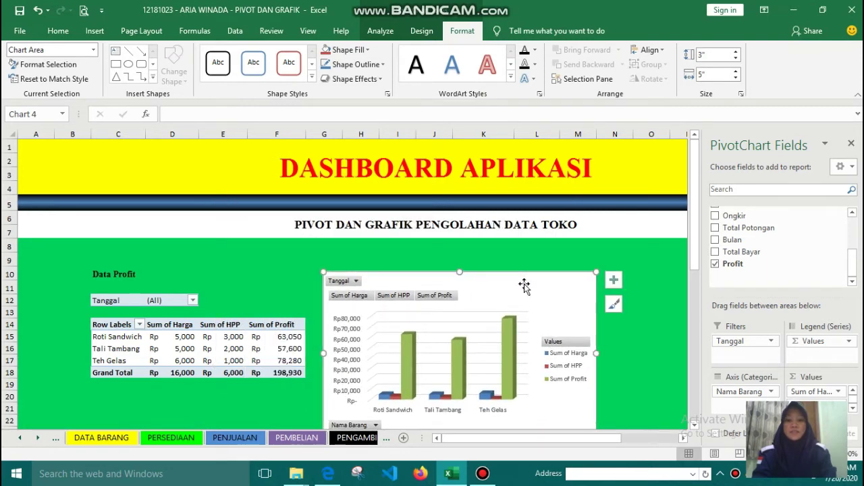
left_click_drag(698, 187, 697, 244)
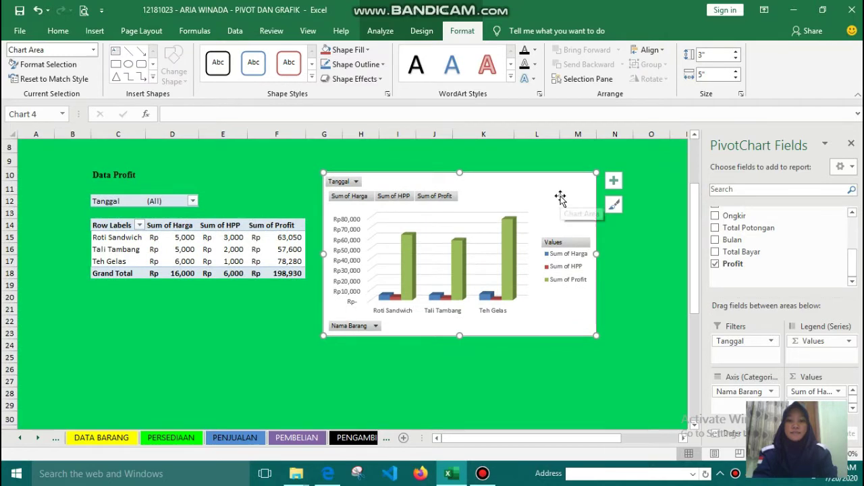
left_click_drag(560, 197, 326, 350)
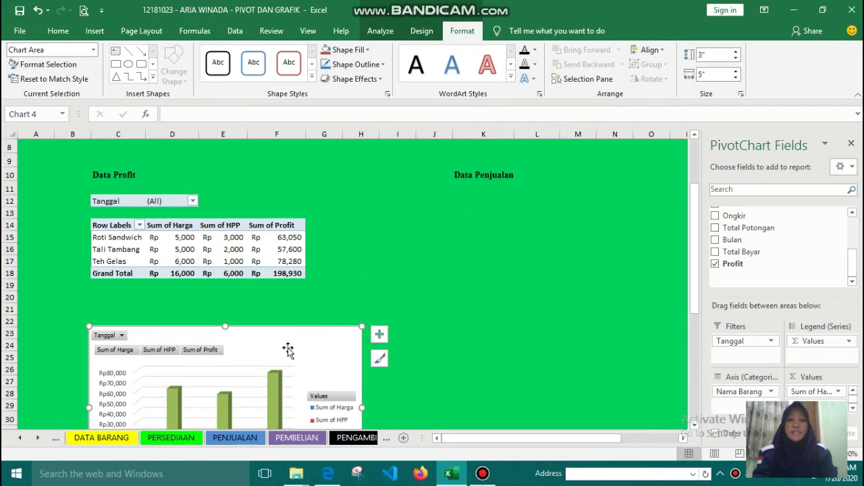
left_click_drag(702, 230, 699, 297)
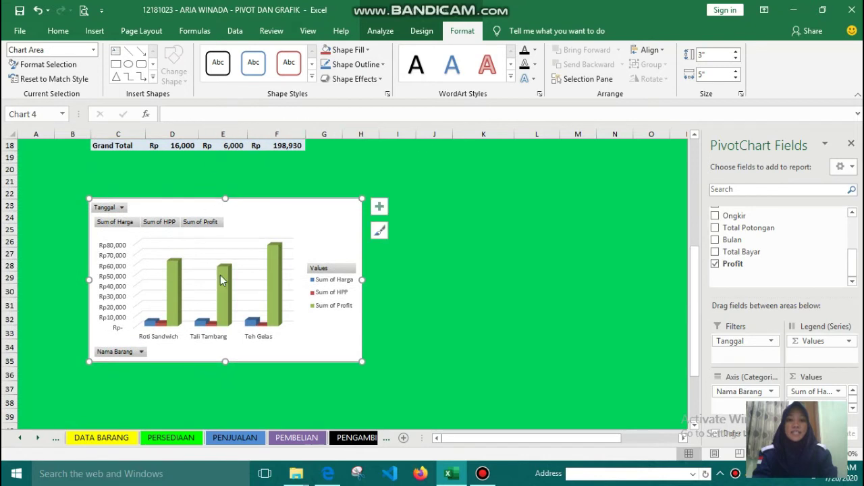
Apply dark chart Style 6 with Rp data labels and enlarge the PivotChart.
left_click(421, 31)
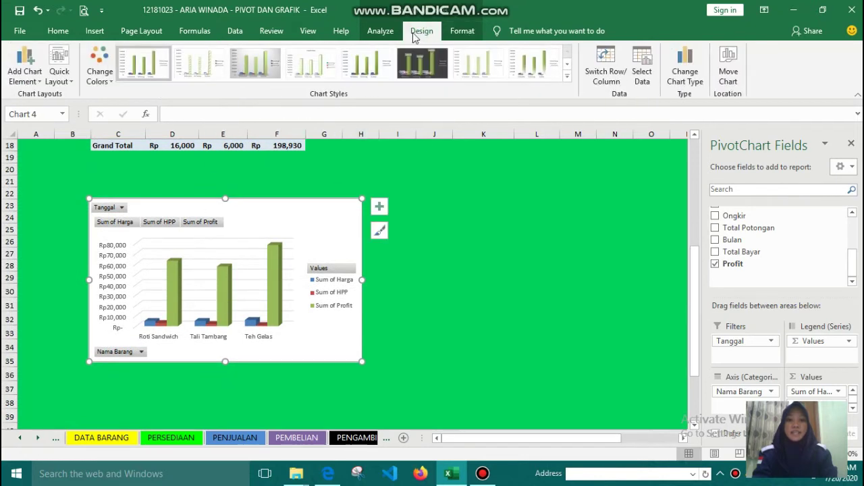
left_click(568, 77)
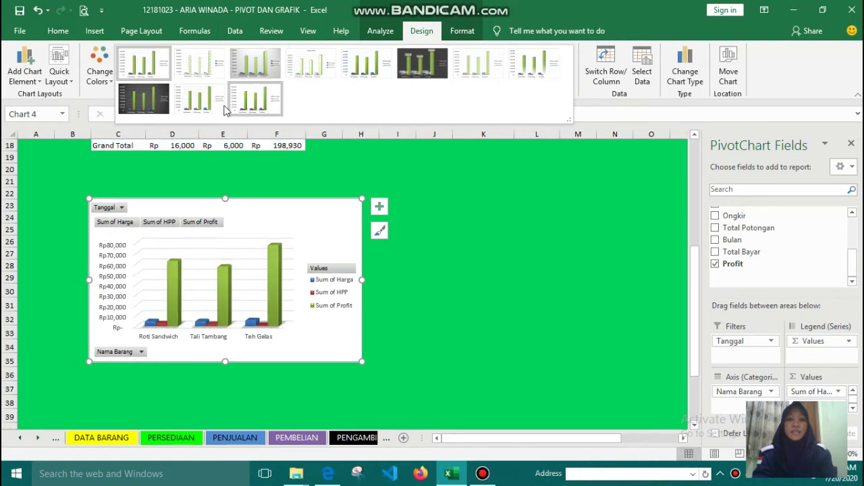
left_click(430, 64)
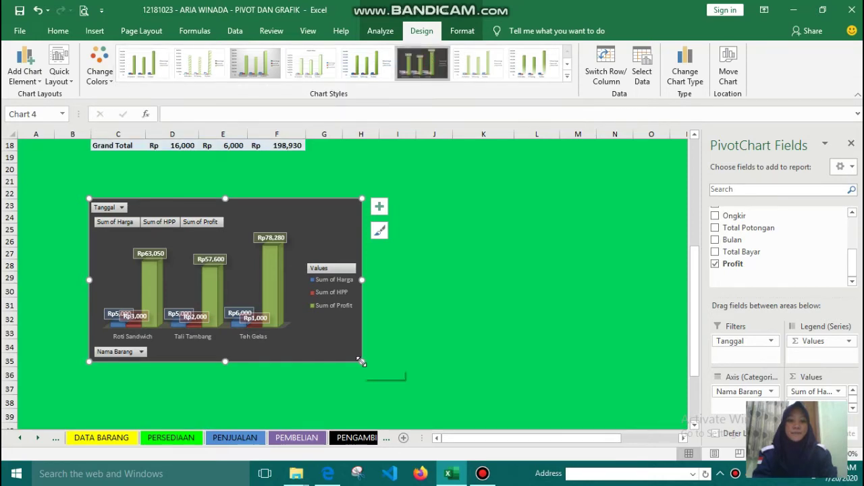
left_click_drag(361, 363, 414, 399)
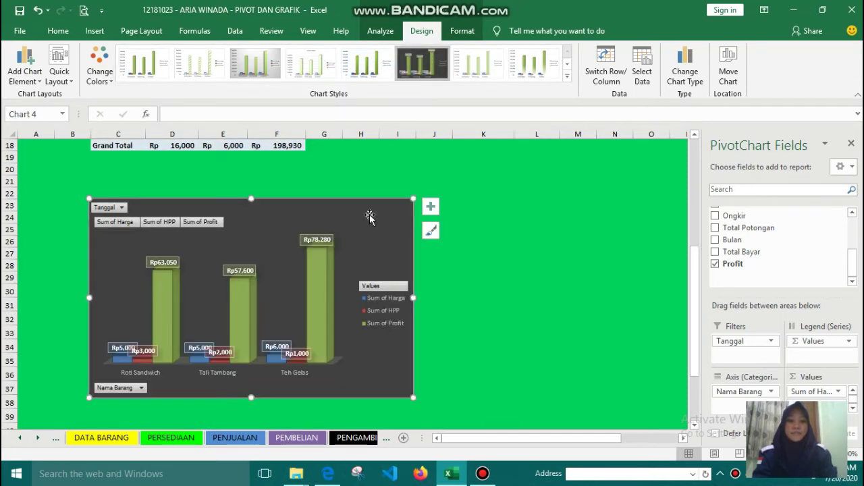
left_click(614, 241)
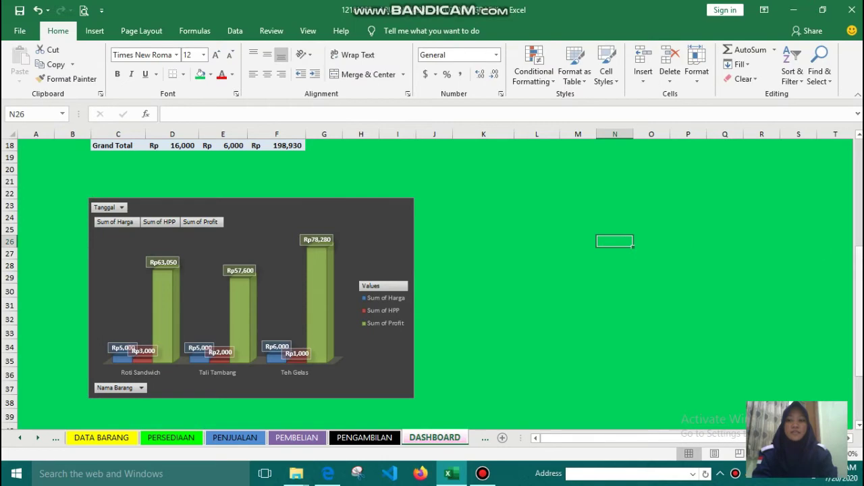
left_click_drag(859, 246, 859, 154)
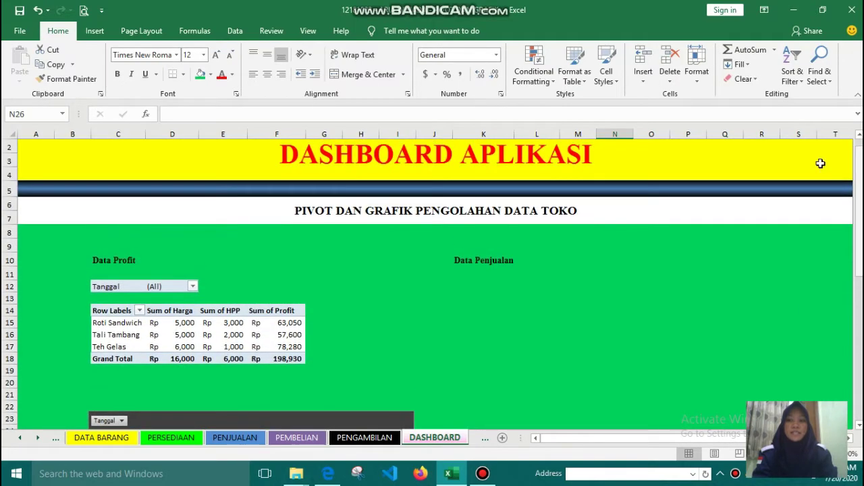
Create a PivotTable at K12 from the PENJUALAN!$A$4:$M$7 range.
left_click(463, 284)
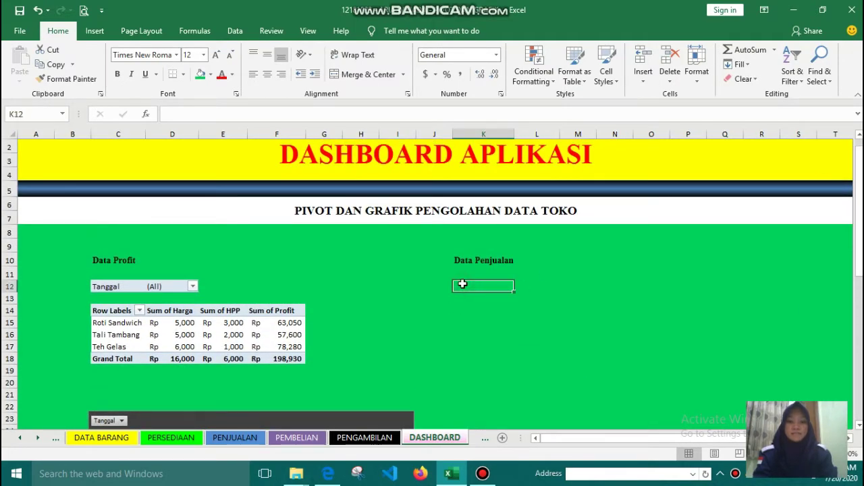
left_click(97, 31)
left_click(24, 66)
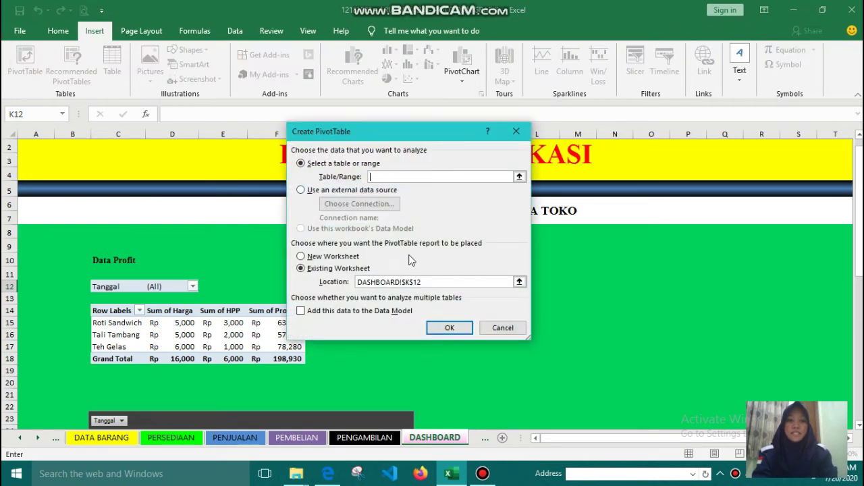
left_click(236, 438)
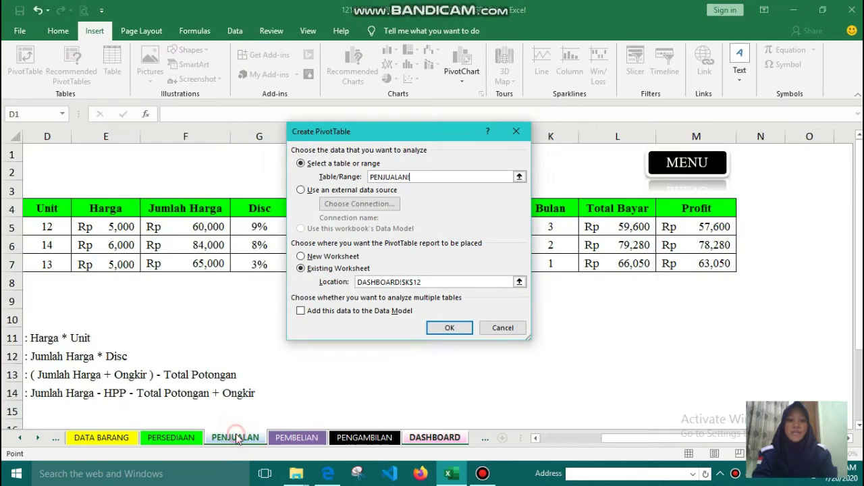
left_click(520, 176)
left_click_drag(648, 438, 560, 438)
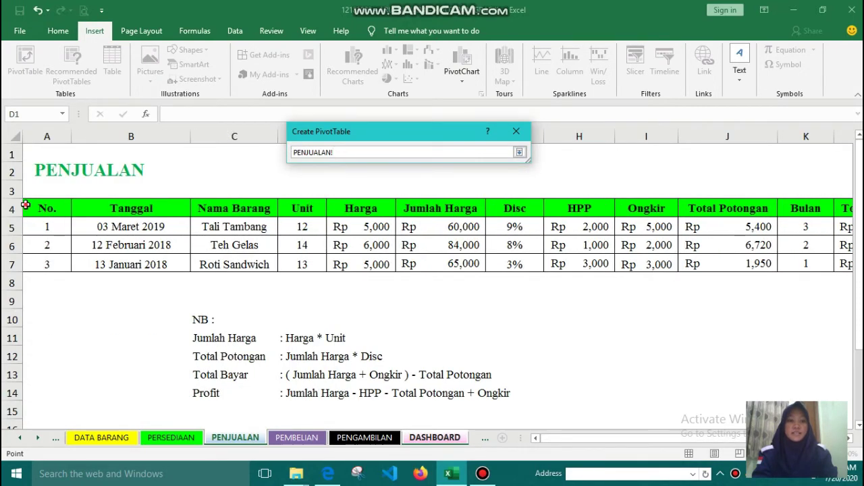
mouse_move(26, 204)
left_mouse_down()
mouse_move(730, 257)
mouse_move(720, 264)
left_mouse_up()
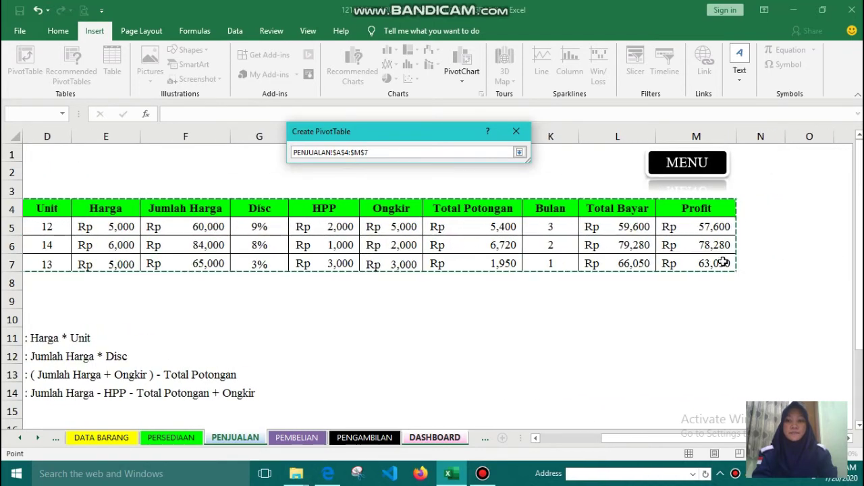
left_click(521, 153)
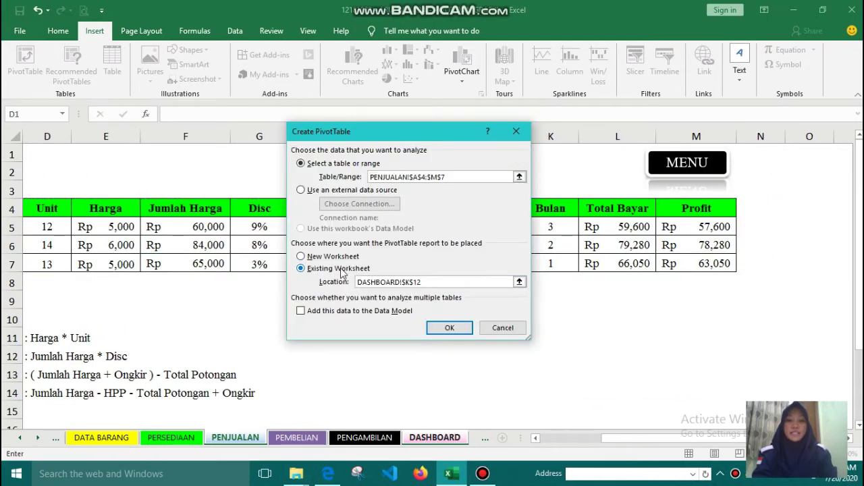
left_click(459, 328)
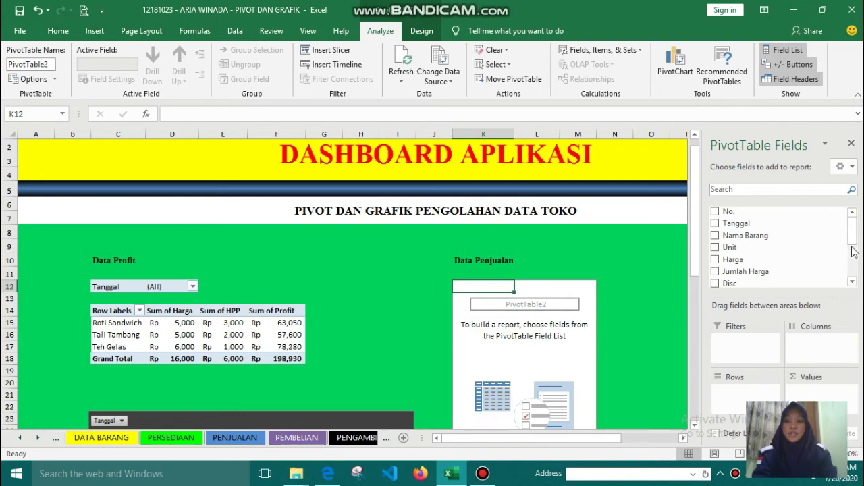
Put Nama Barang and Tanggal in Rows and Sum of Unit in Values.
left_click_drag(854, 238, 856, 232)
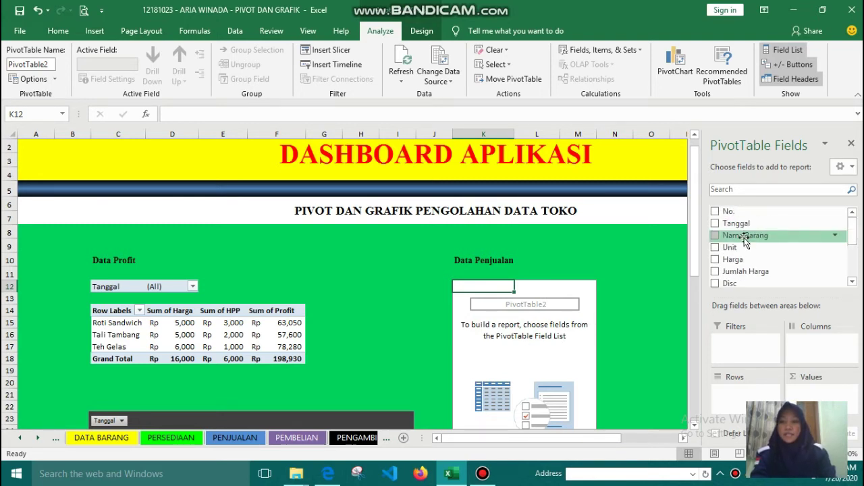
left_click_drag(745, 236, 739, 395)
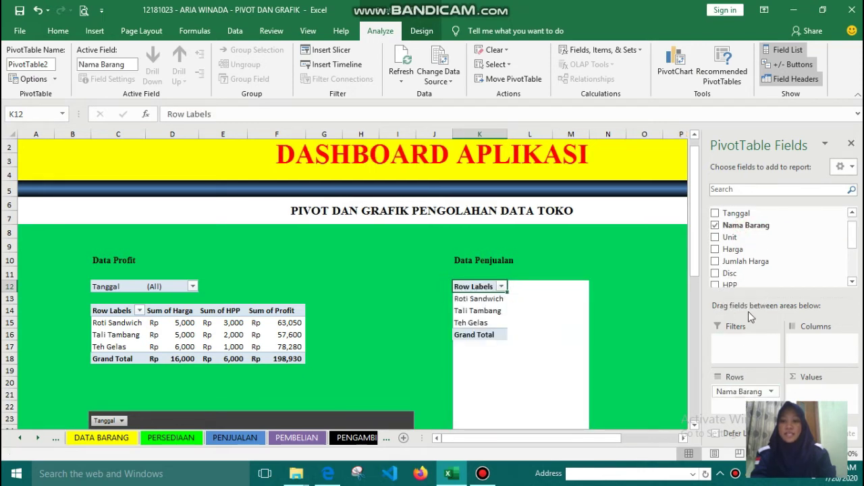
mouse_move(736, 213)
left_mouse_down()
mouse_move(746, 371)
mouse_move(727, 405)
left_mouse_up()
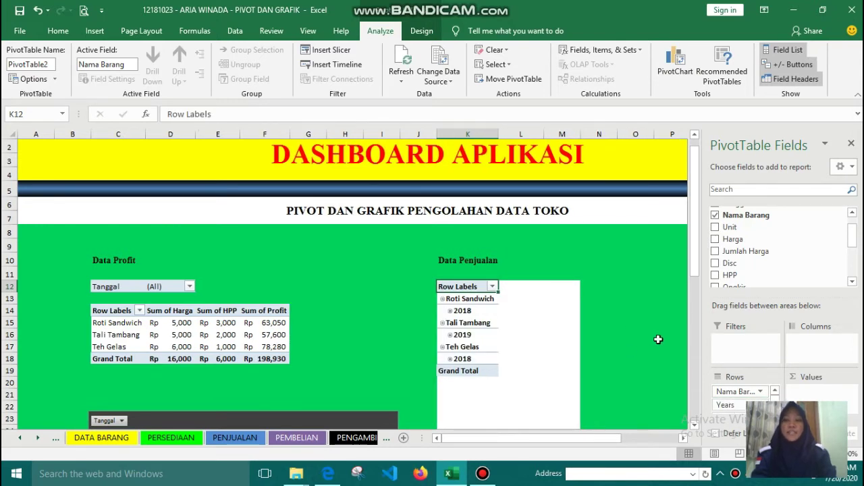
left_click_drag(730, 227, 808, 398)
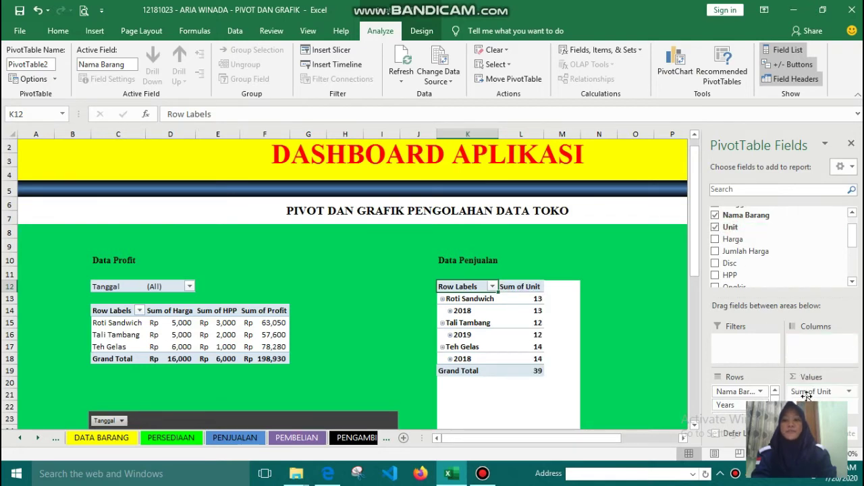
left_click(559, 298)
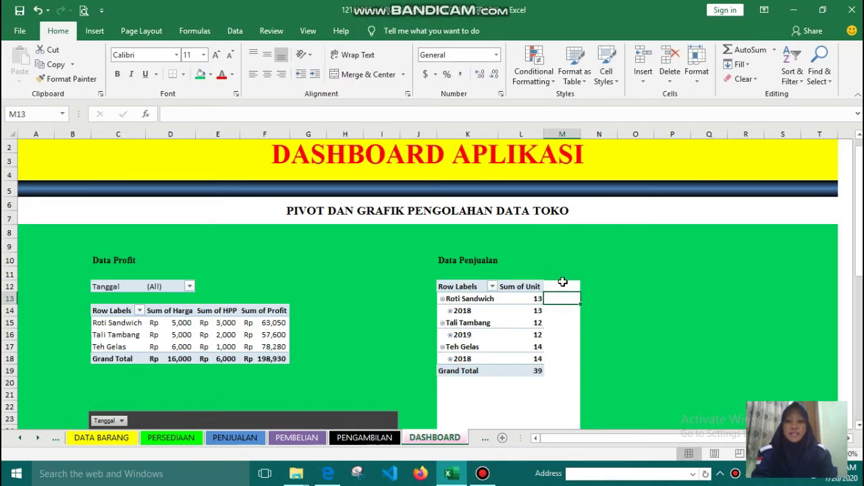
Fill cells M12:M21 and the grey J20:N31 patch green, then select the Data Penjualan pivot table.
left_click_drag(563, 281, 568, 391)
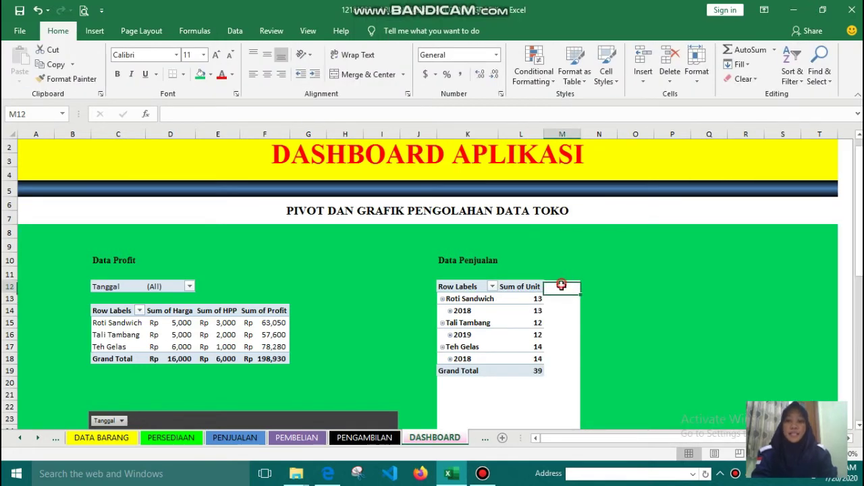
left_click(200, 74)
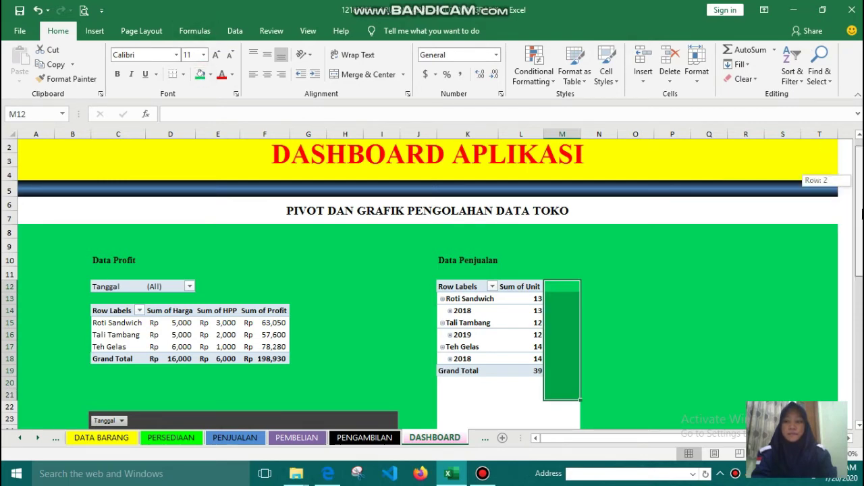
left_click_drag(860, 183, 859, 223)
left_click_drag(428, 257, 614, 395)
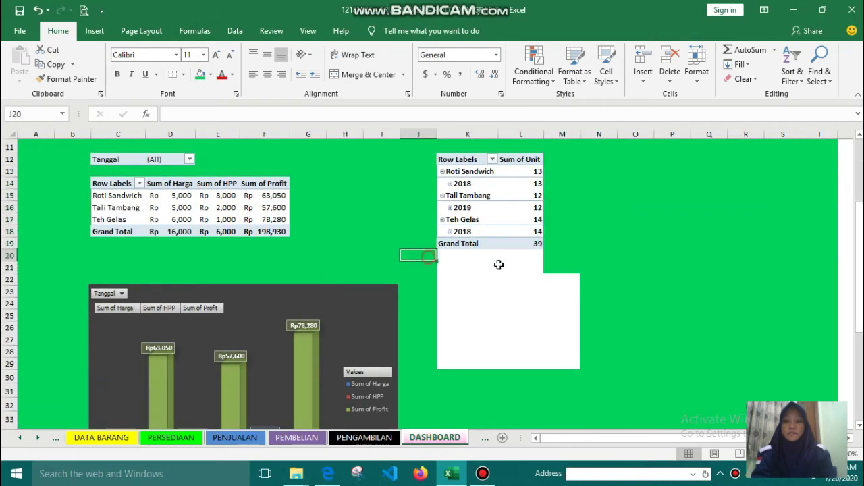
left_click(200, 75)
left_click(655, 255)
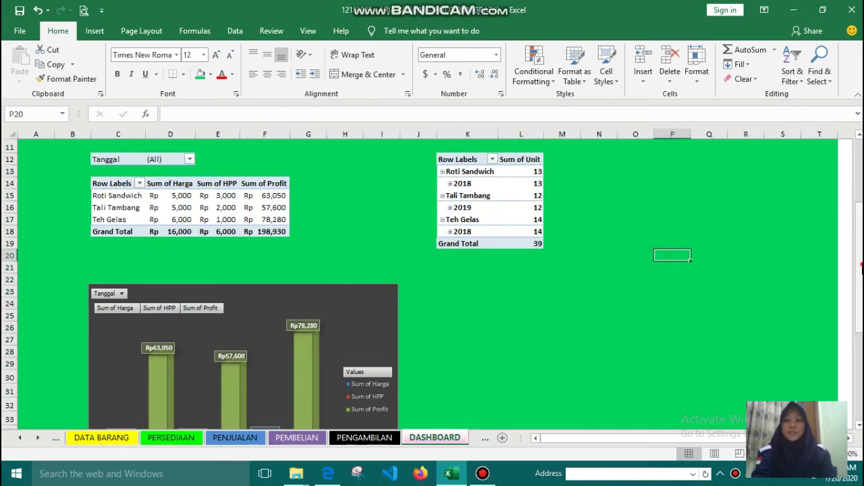
left_click_drag(860, 267, 860, 237)
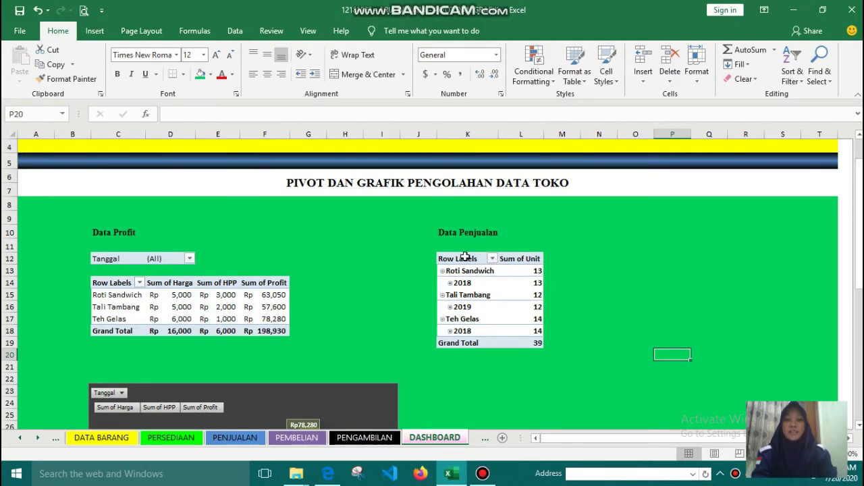
left_click(465, 255)
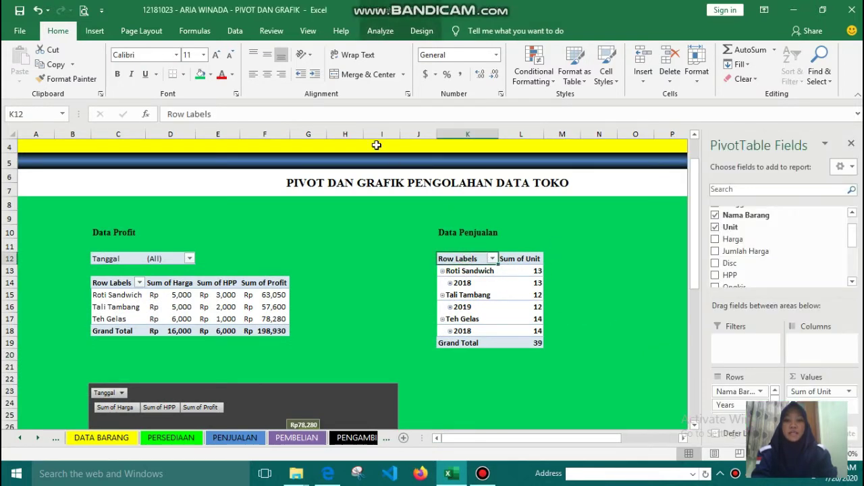
Insert a 3-D Clustered Column PivotChart from the Data Penjualan pivot table.
left_click(380, 31)
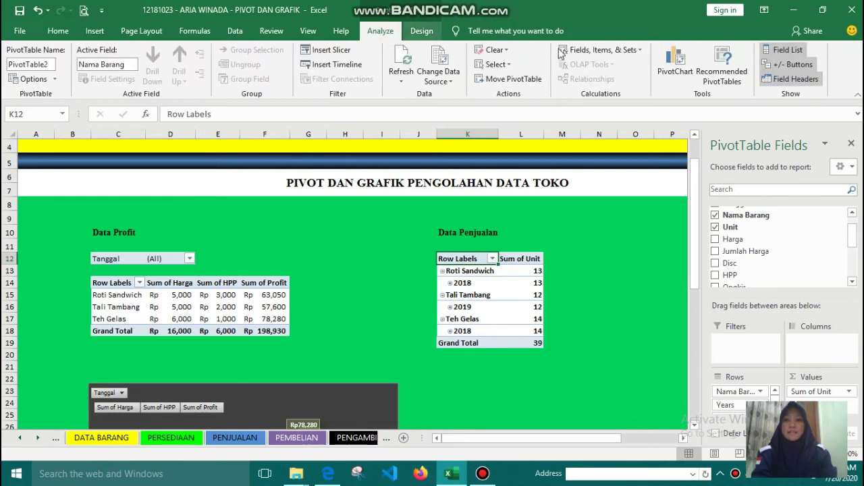
left_click(693, 66)
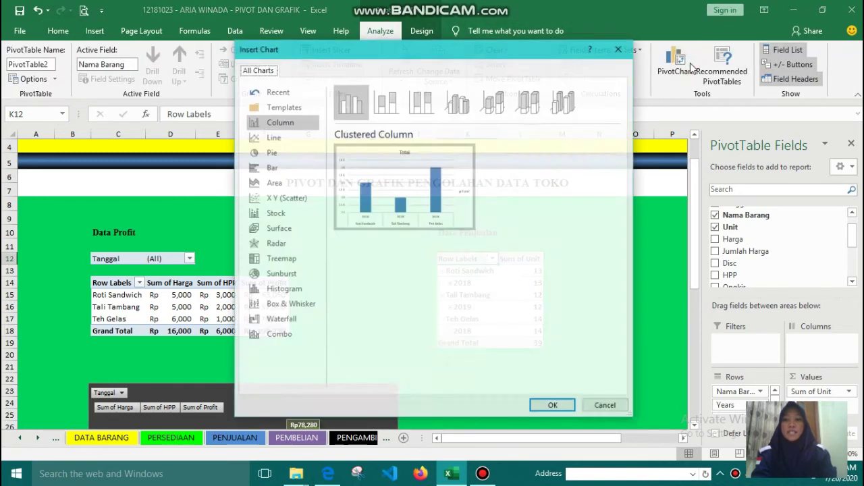
left_click(459, 102)
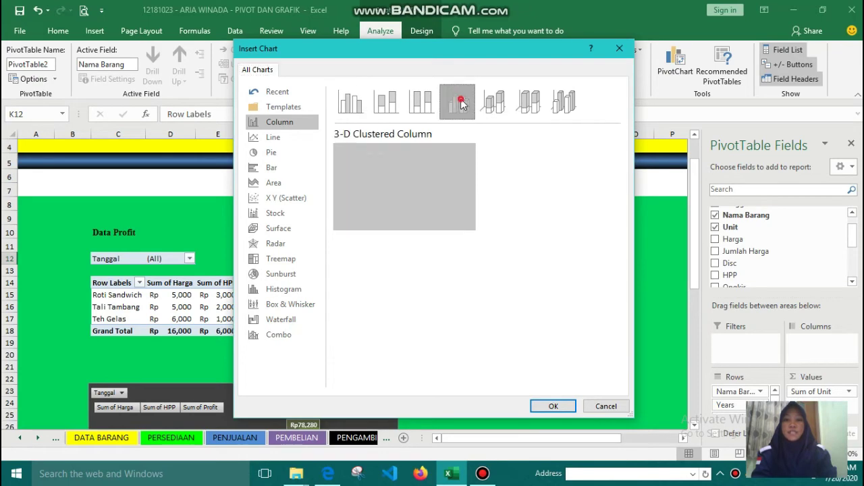
left_click(552, 406)
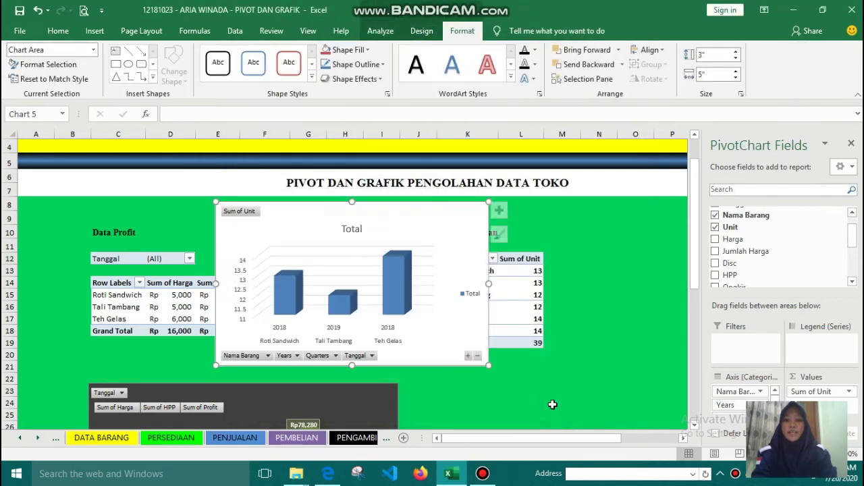
Move the Sum of Unit chart below the Data Penjualan table.
left_click(553, 404)
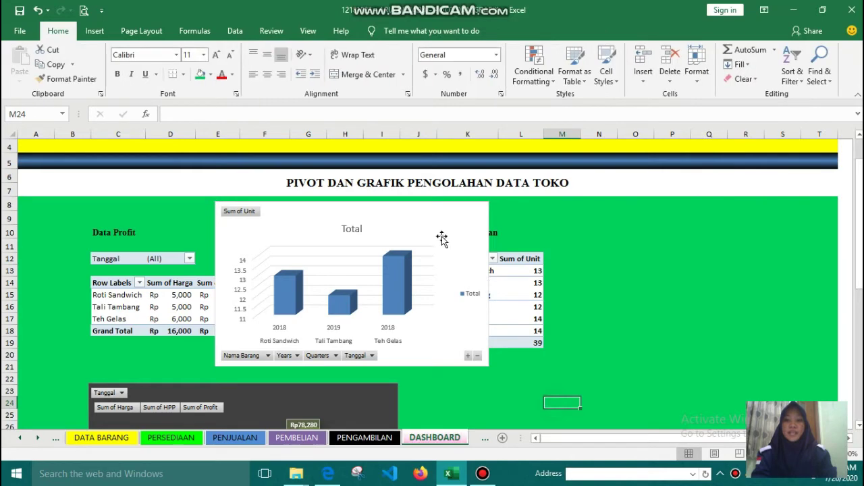
left_click_drag(441, 239, 662, 405)
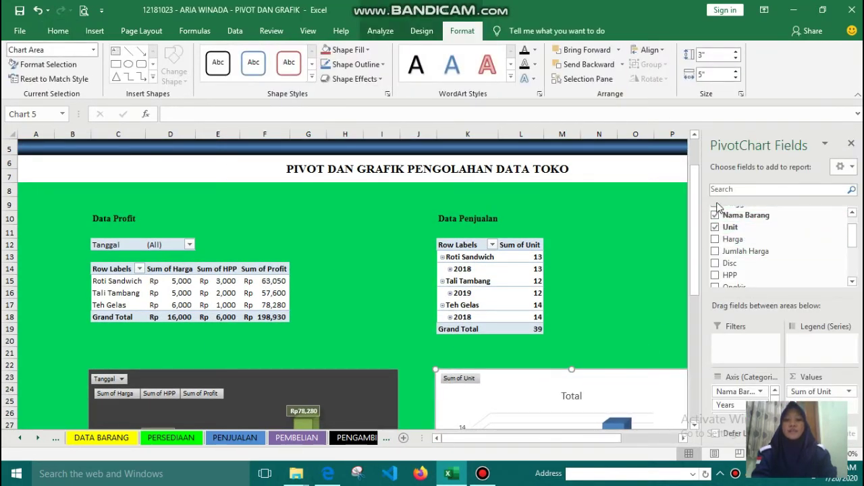
left_click_drag(697, 189, 694, 344)
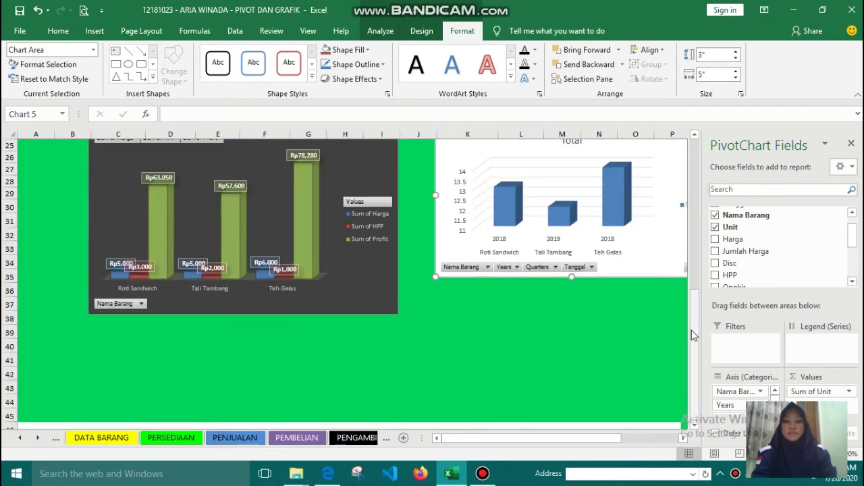
left_click(608, 344)
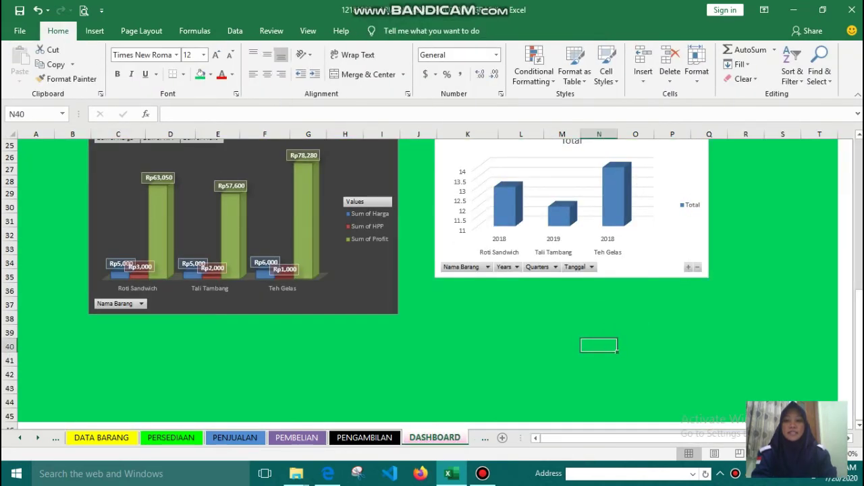
left_click_drag(859, 310, 858, 283)
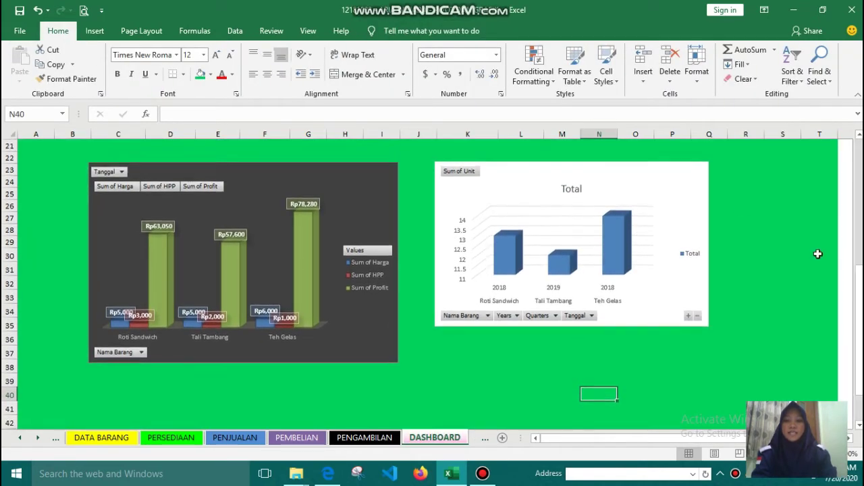
left_click(700, 178)
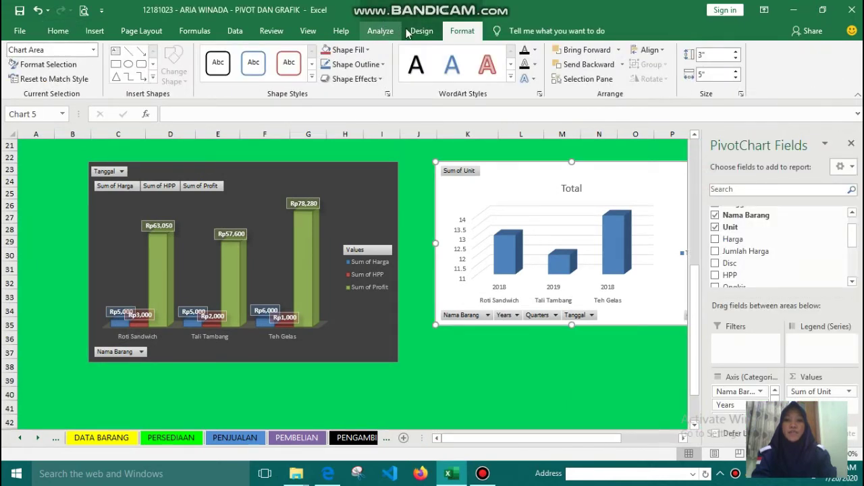
Apply the dark chart style from the Chart Styles gallery to the unit chart.
left_click(422, 32)
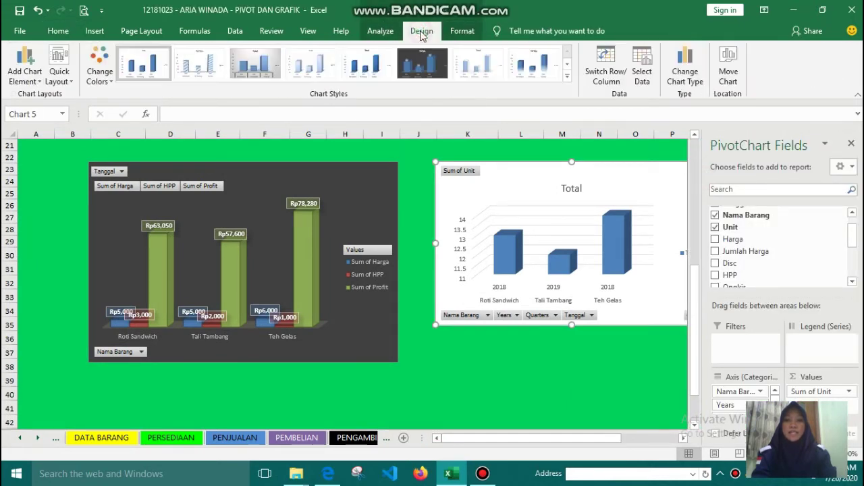
left_click(567, 77)
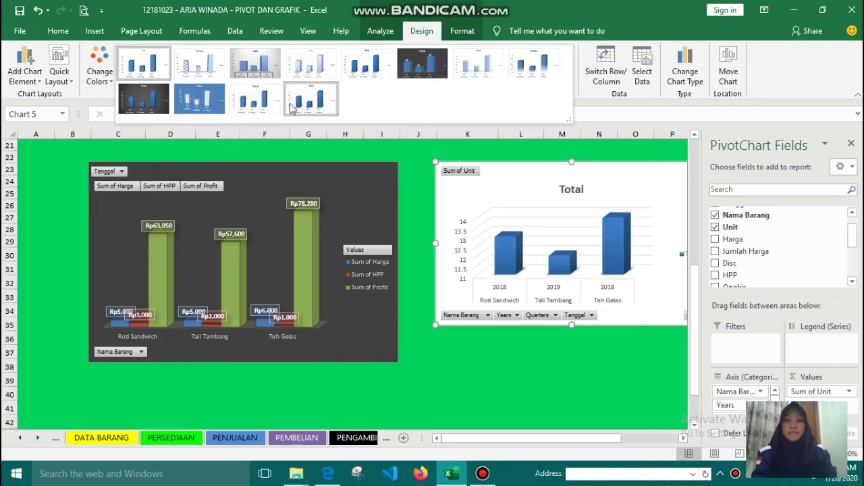
left_click(421, 66)
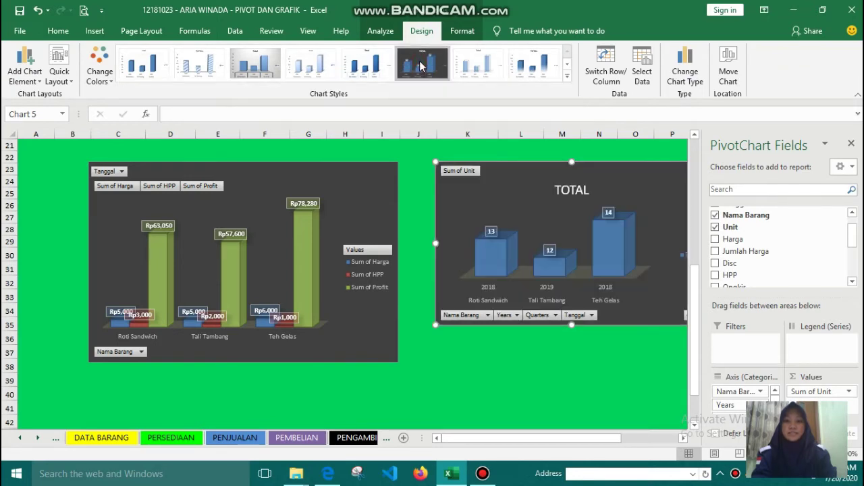
left_click(598, 366)
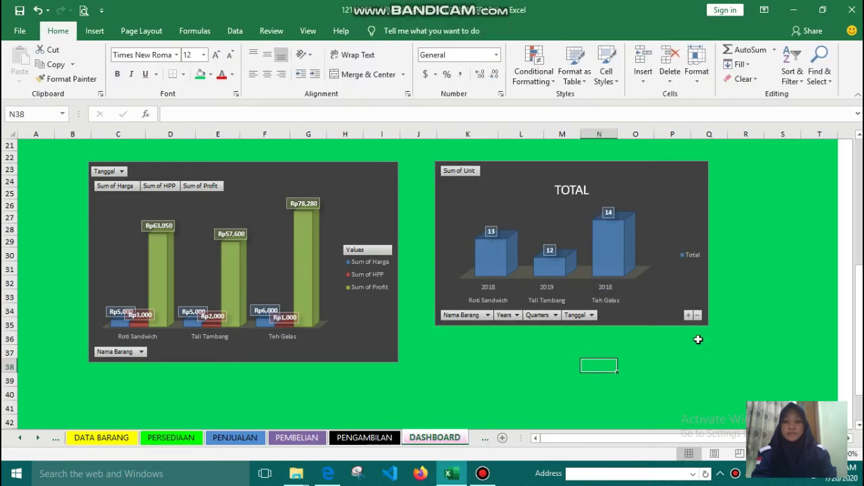
Enlarge the unit chart to match the profit chart, shift it right, then bring up the lecture PDF in Edge.
left_click(702, 297)
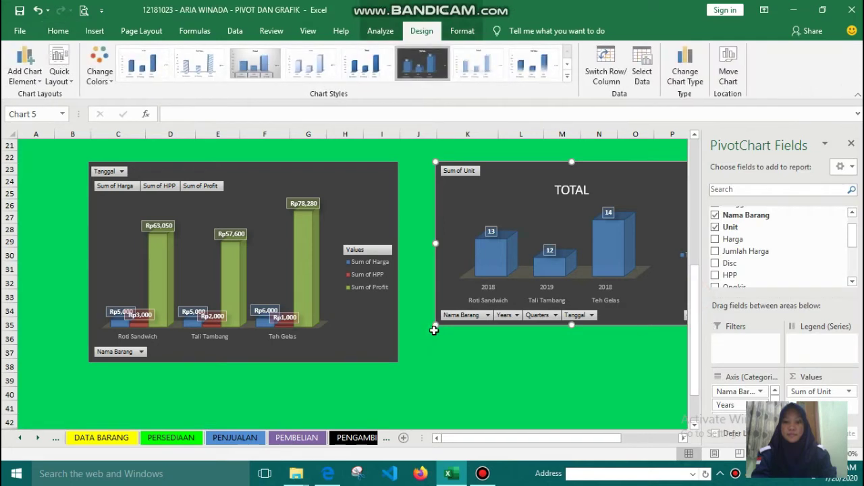
left_click_drag(434, 326, 412, 360)
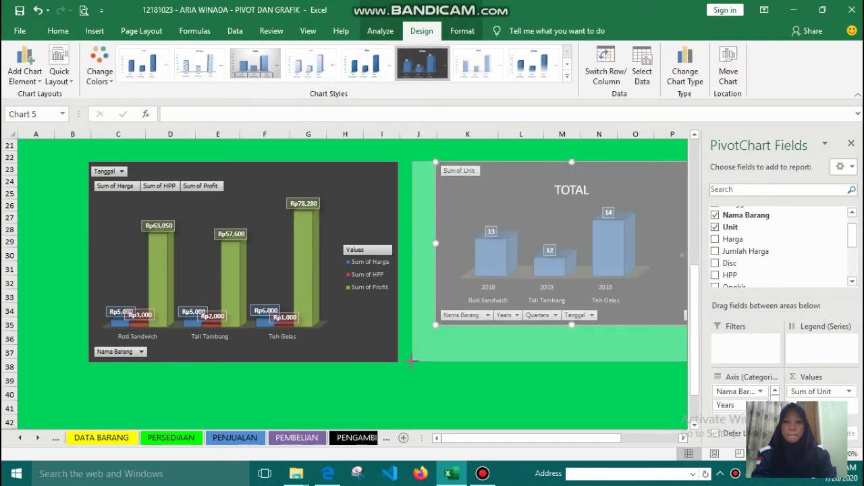
left_click_drag(494, 185, 528, 184)
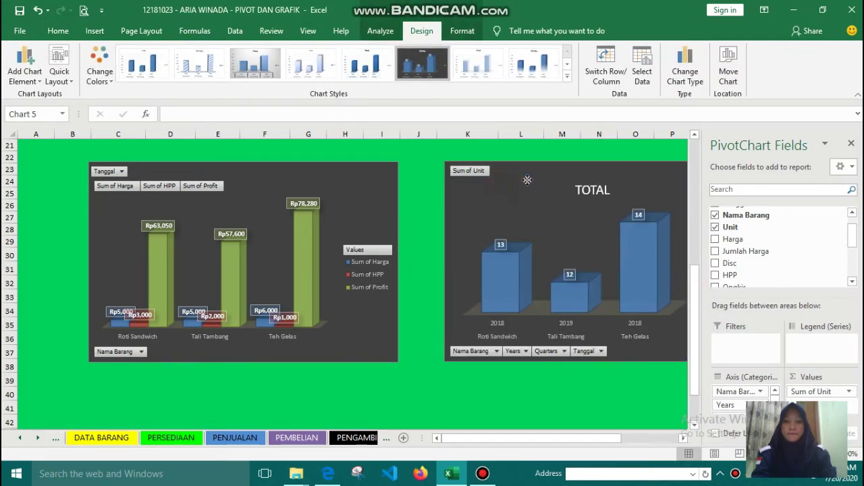
left_click(512, 401)
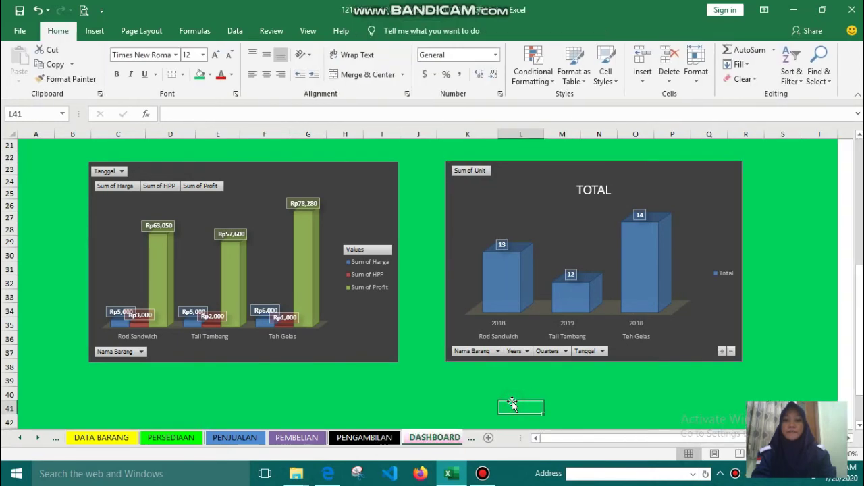
left_click_drag(859, 341, 858, 307)
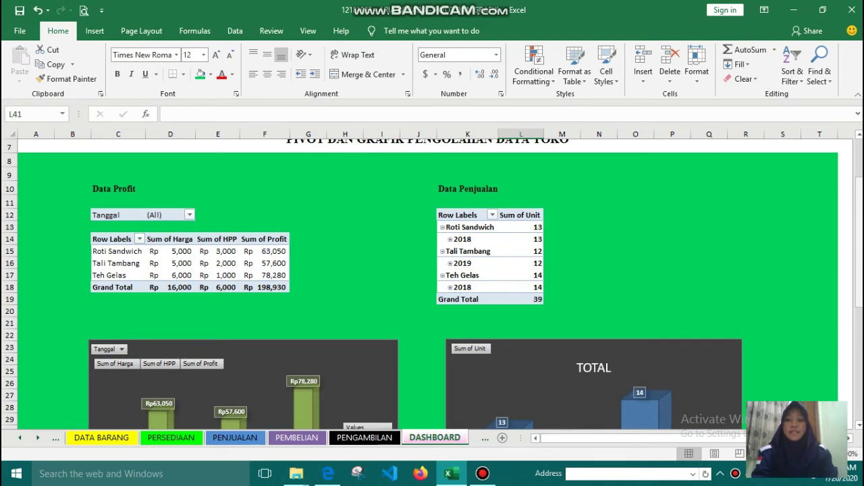
left_click_drag(861, 239, 857, 295)
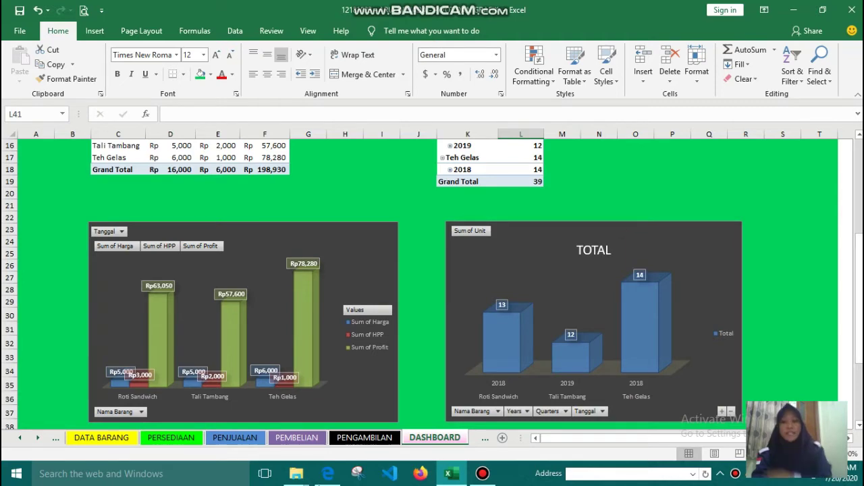
left_click(327, 474)
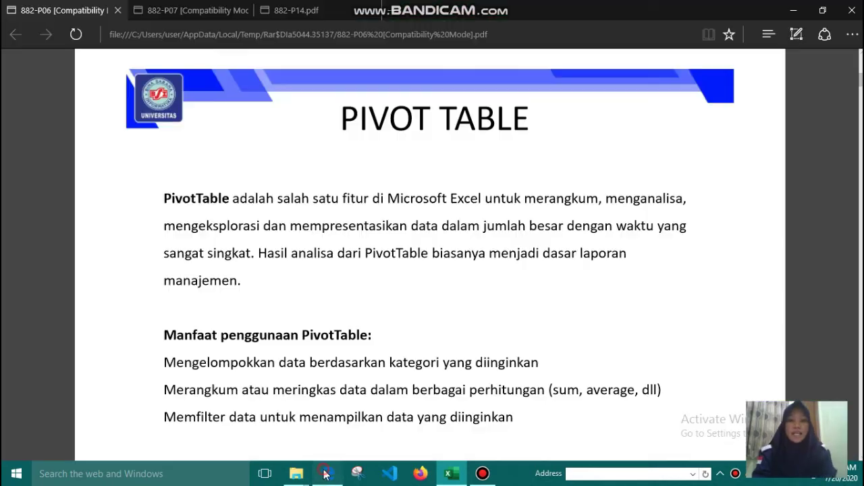
Open the 882-P07 GRAFIK PDF, read page 8 on Select Data Source, then return to Excel.
left_click(208, 8)
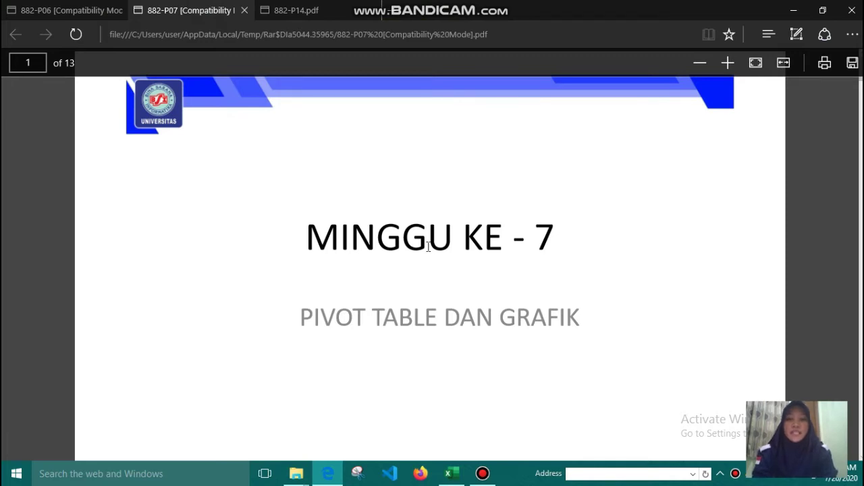
scroll(428, 247, "down", 7)
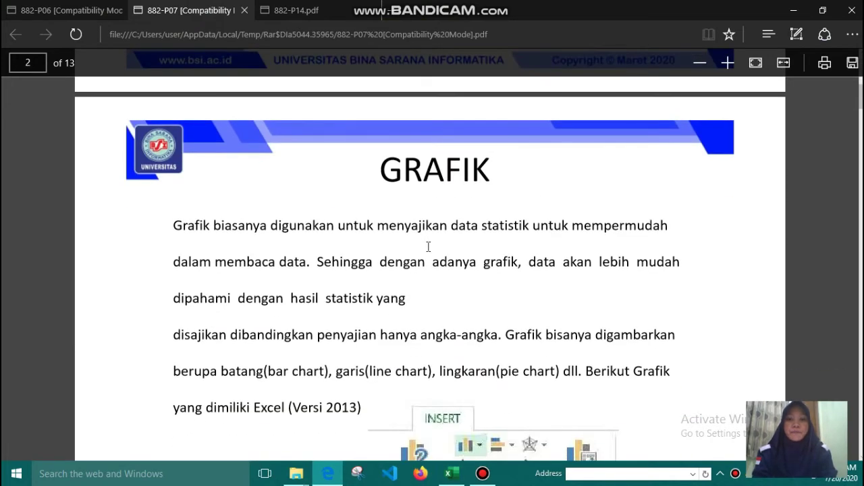
scroll(428, 247, "down", 1)
scroll(428, 247, "up", 1)
scroll(428, 247, "down", 1)
scroll(428, 247, "down", 1)
scroll(428, 247, "down", 3)
scroll(428, 247, "down", 4)
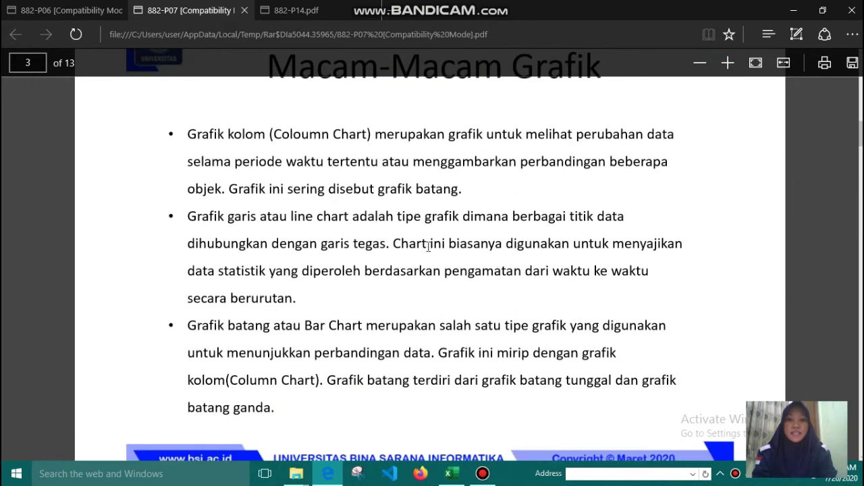
scroll(428, 247, "down", 1)
scroll(428, 247, "down", 5)
scroll(429, 247, "down", 6)
scroll(428, 247, "down", 4)
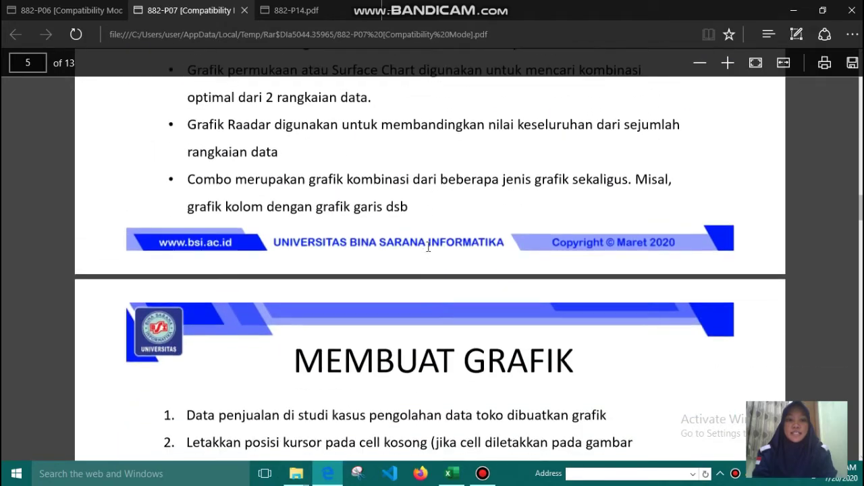
scroll(428, 247, "down", 3)
scroll(428, 247, "down", 7)
scroll(428, 247, "down", 5)
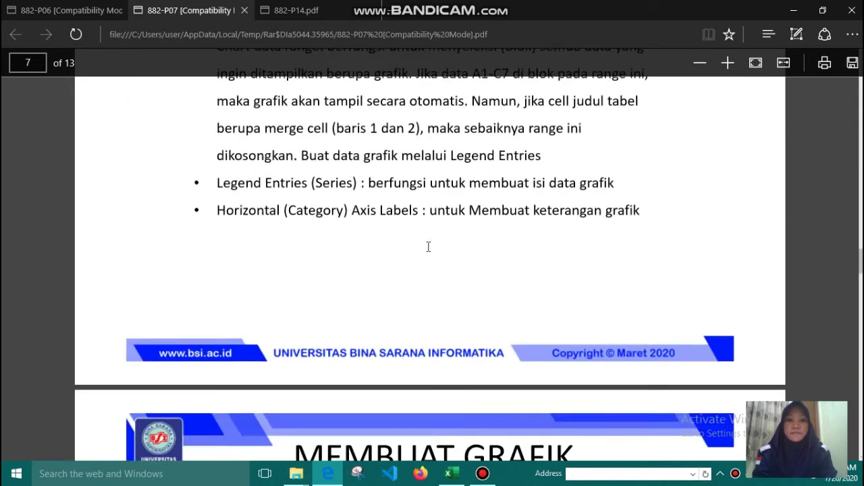
scroll(428, 247, "up", 1)
scroll(428, 247, "up", 5)
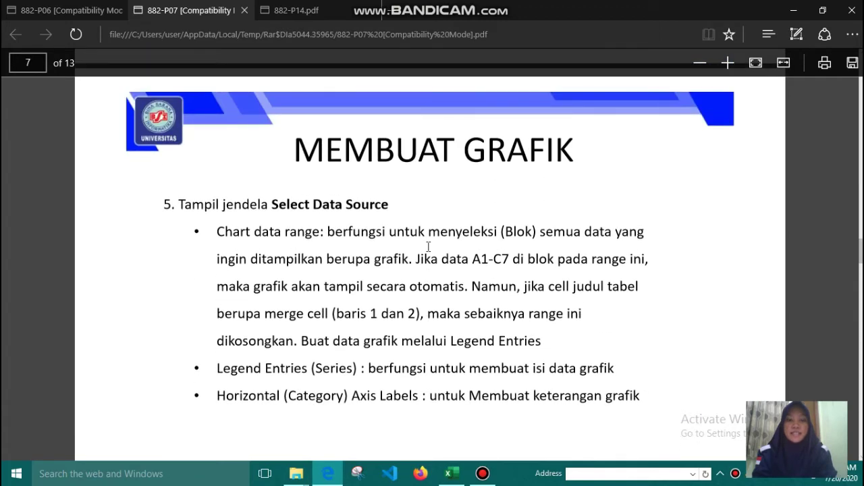
scroll(428, 247, "down", 5)
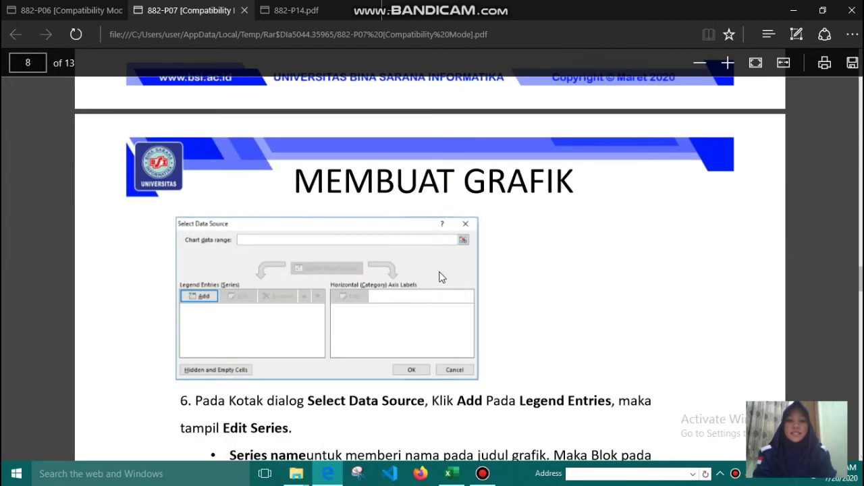
left_click(451, 473)
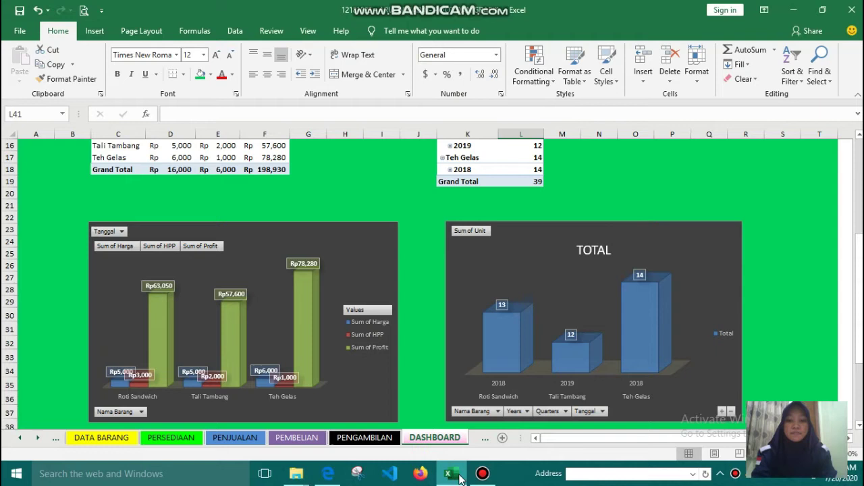
Switch to the blank GRAFIK sheet and show the Insert ribbon options.
left_click(482, 438)
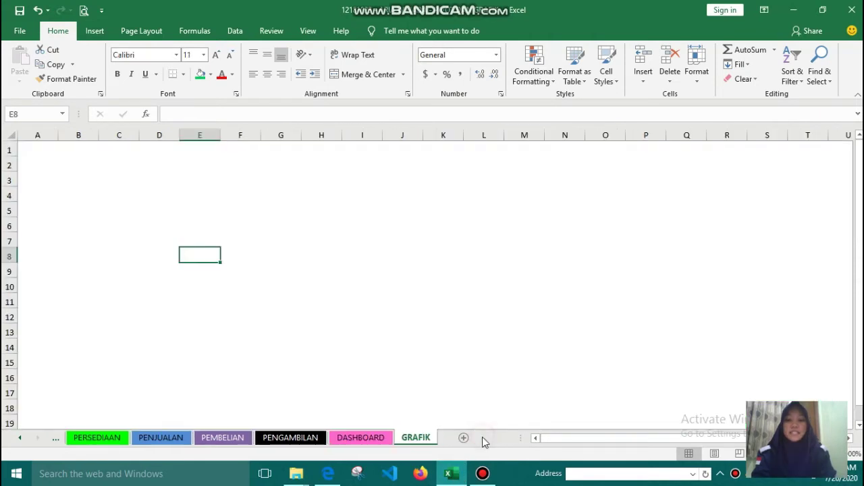
left_click(95, 33)
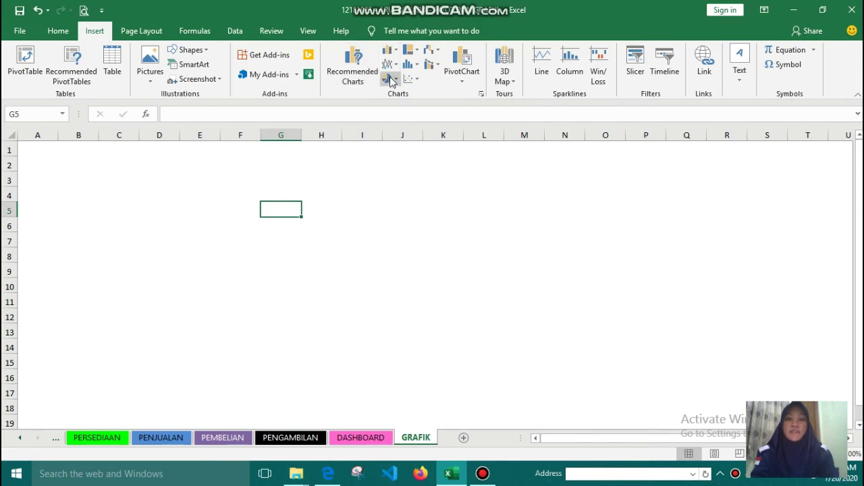
Insert an empty 3-D Clustered Column chart on GRAFIK and open its Select Data Source dialog.
left_click(393, 54)
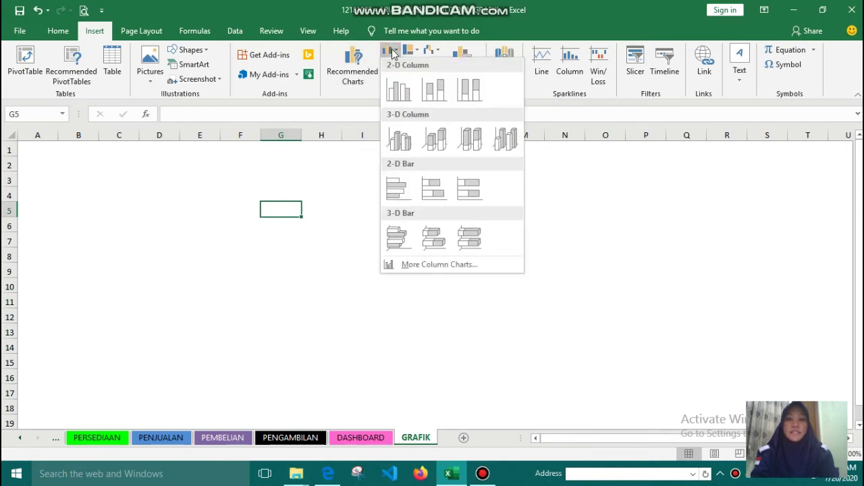
left_click(405, 144)
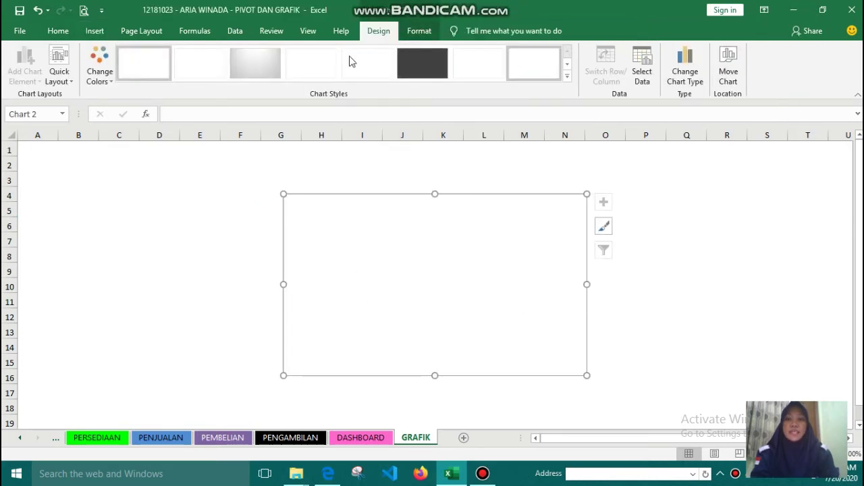
left_click(645, 63)
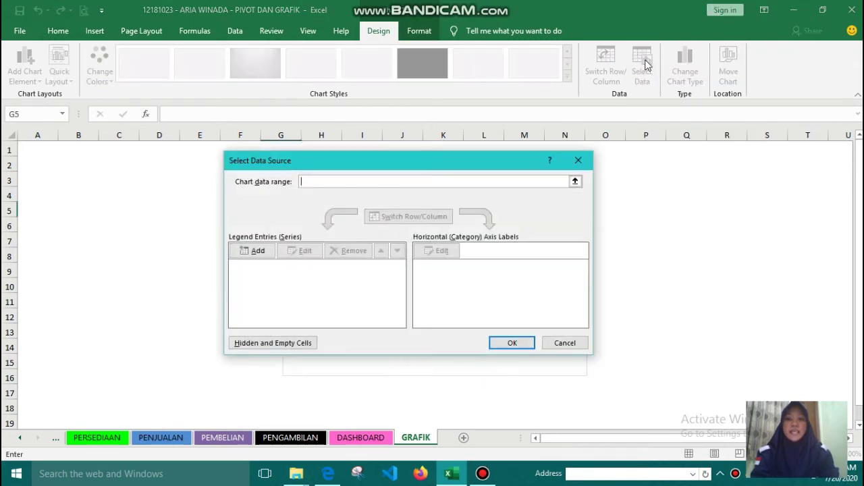
Add a 'Tali Tambang' series whose value is PENJUALAN cell D5.
left_click(262, 253)
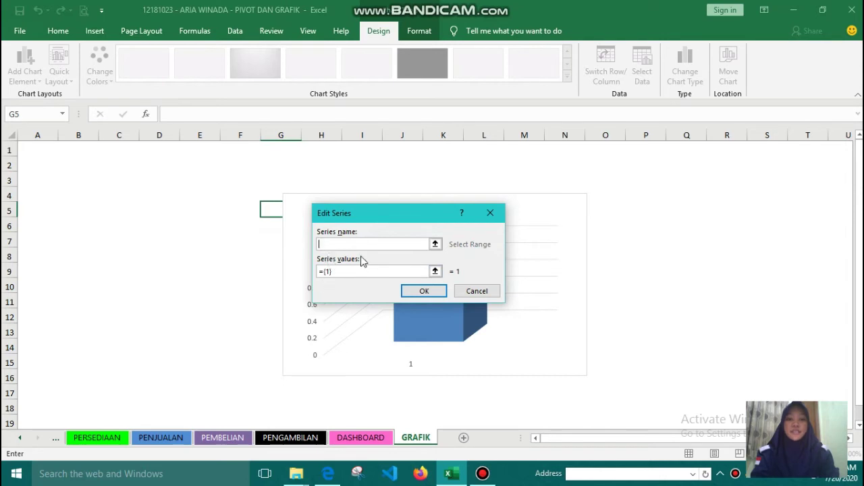
left_click(362, 244)
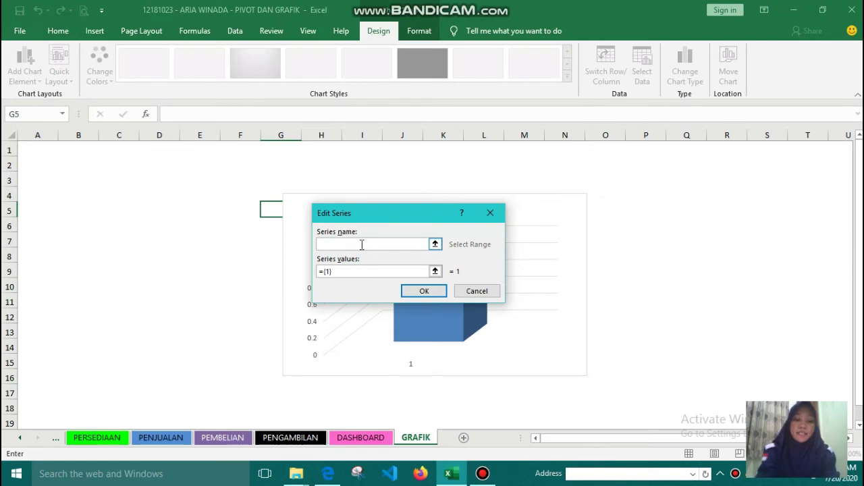
type("Tali Tam")
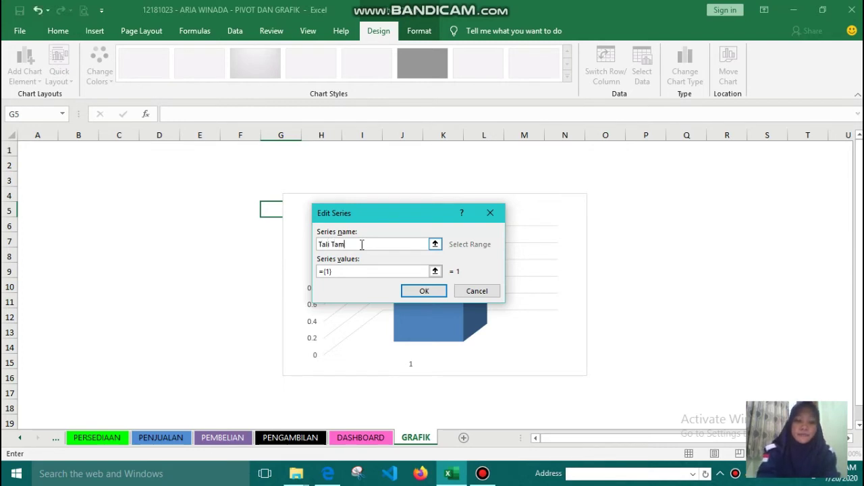
type("bang")
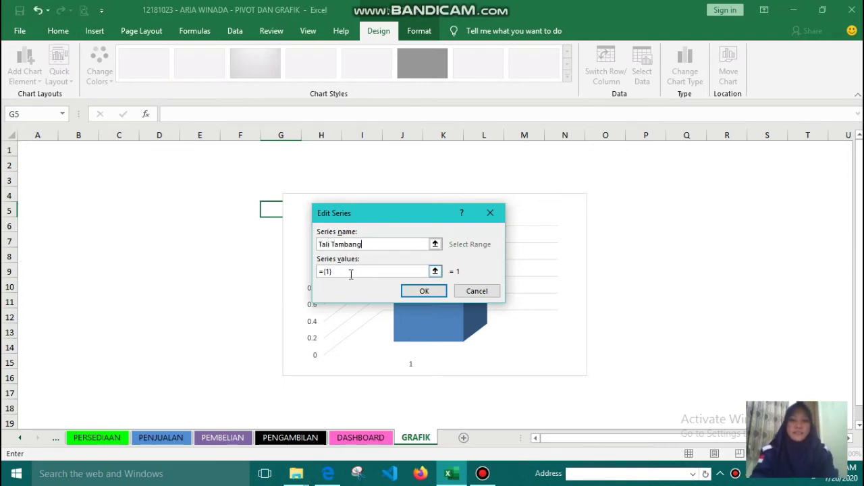
left_click(350, 272)
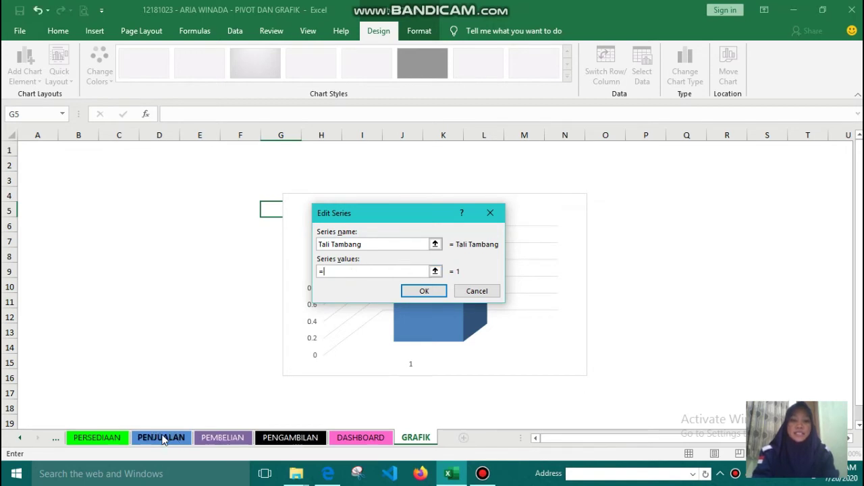
left_click(162, 439)
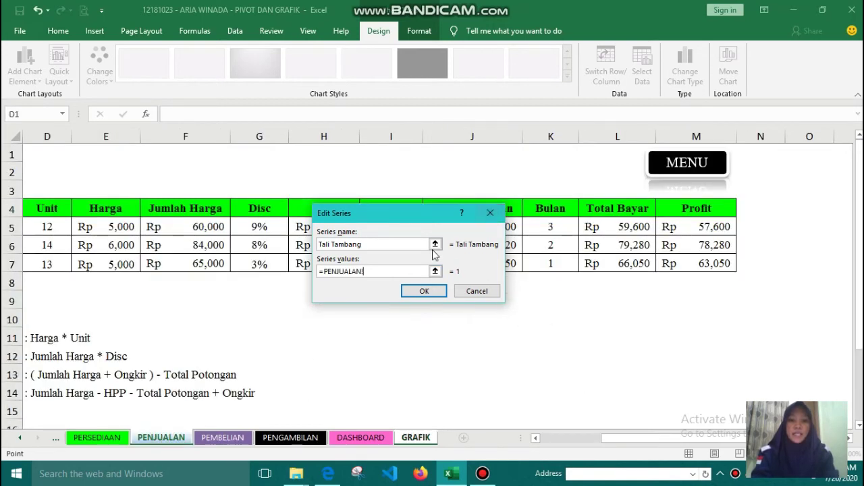
left_click_drag(629, 438, 552, 442)
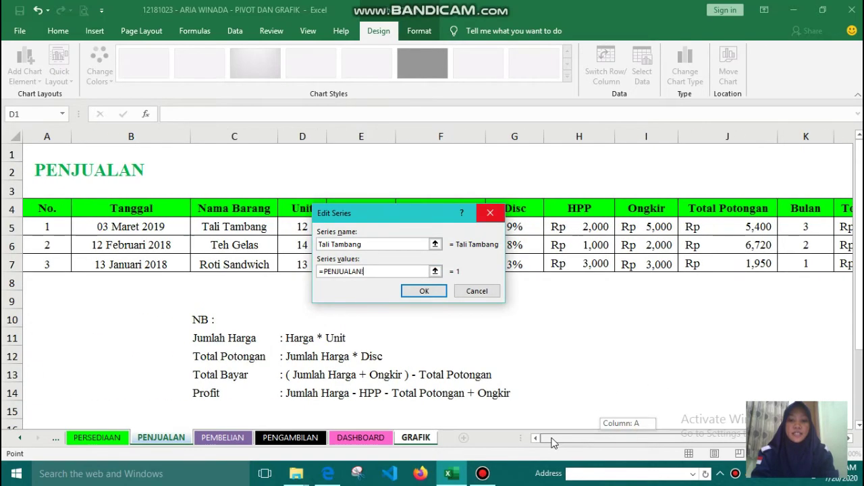
left_click_drag(422, 216, 481, 163)
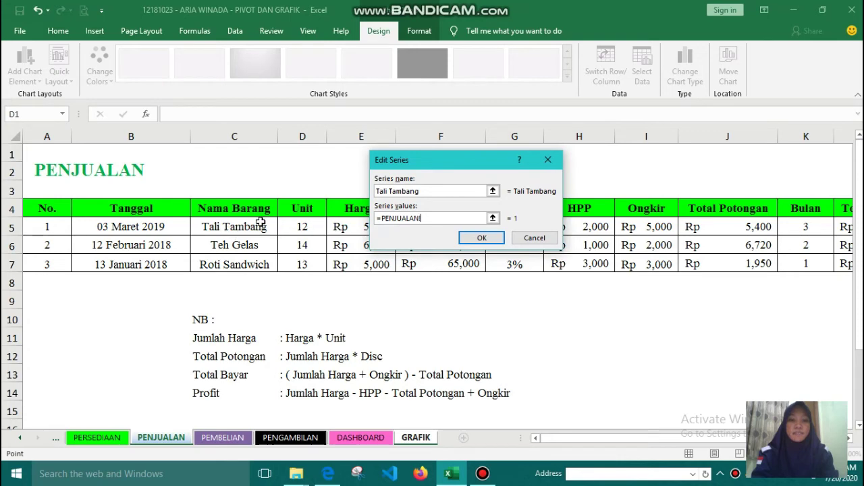
left_click(303, 228)
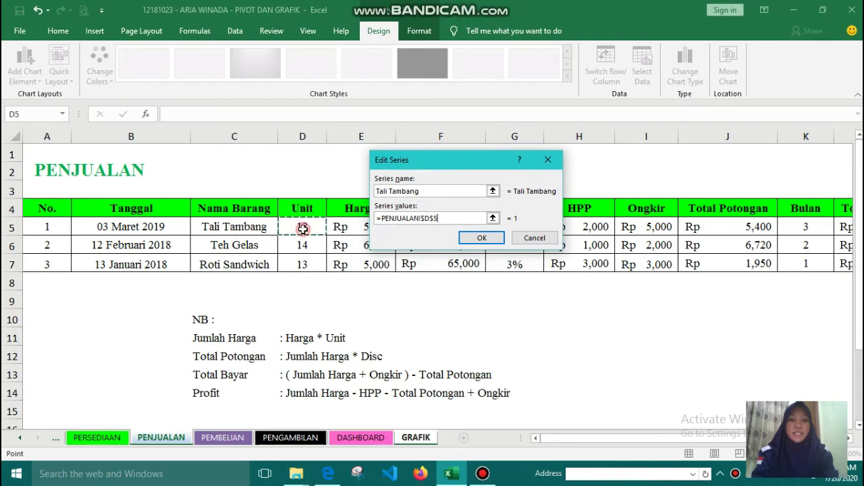
left_click(482, 238)
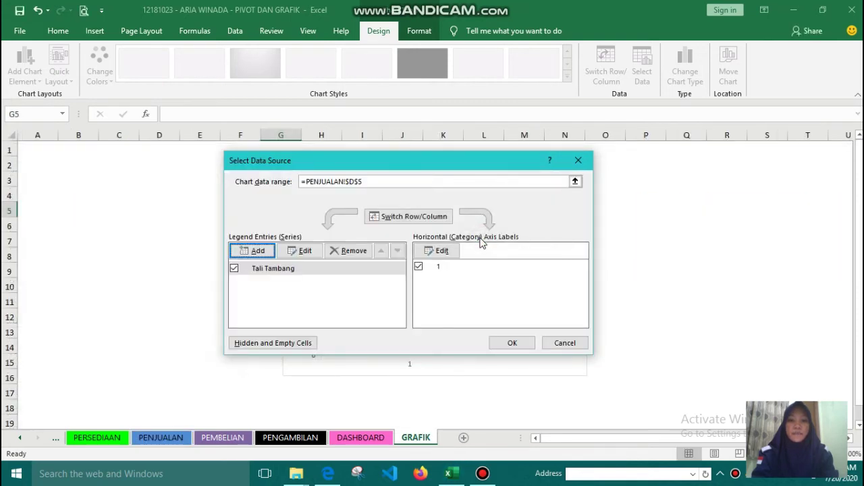
Add a 'Teh Gelas' series with its value from PENJUALAN cell D6.
left_click(258, 251)
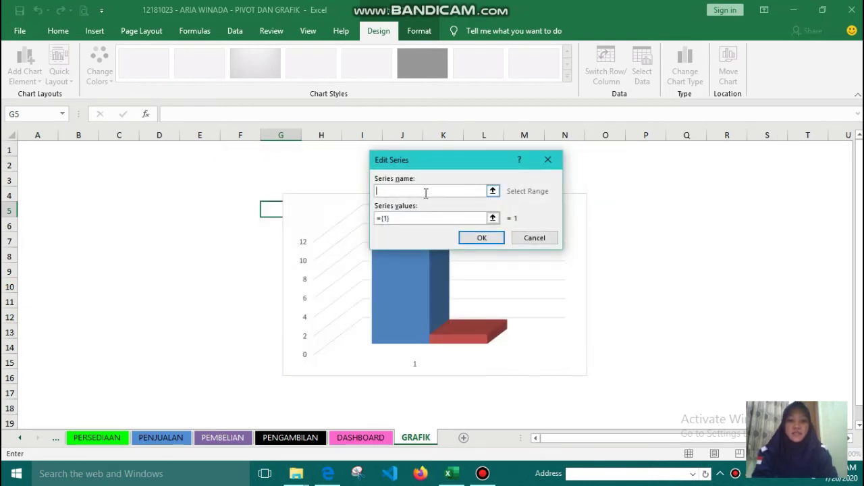
type("Teh Gela")
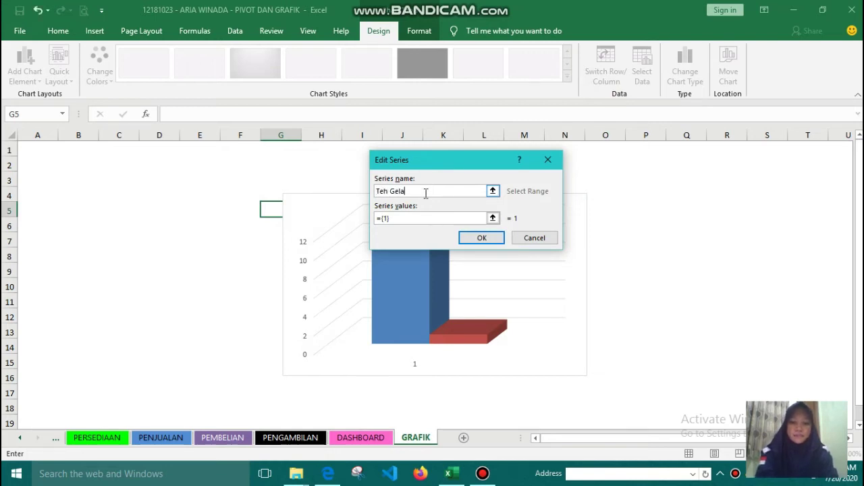
type("s")
left_click(419, 218)
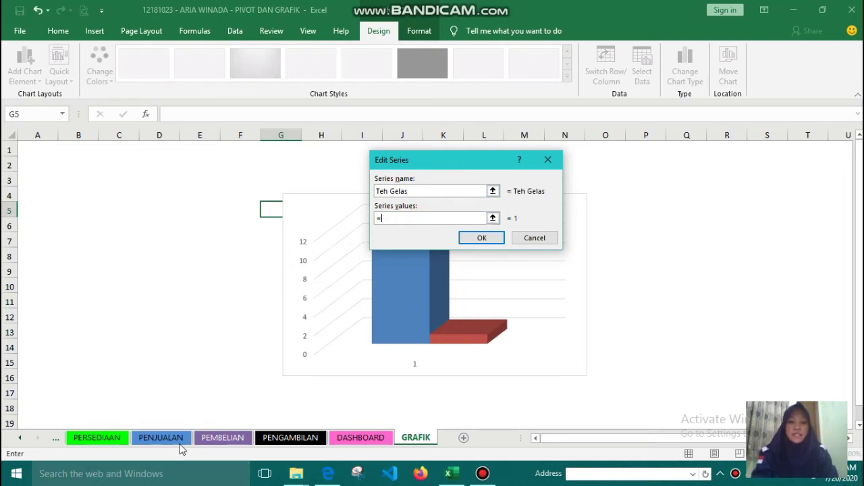
left_click(170, 439)
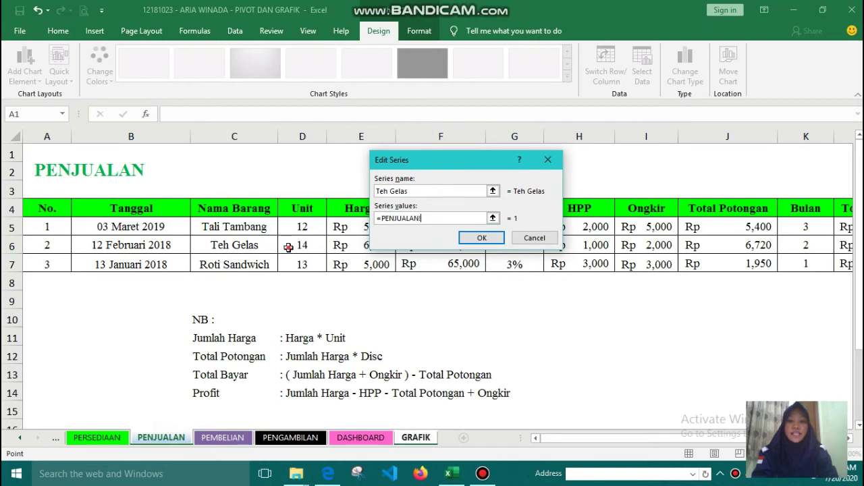
left_click(289, 248)
left_click(490, 238)
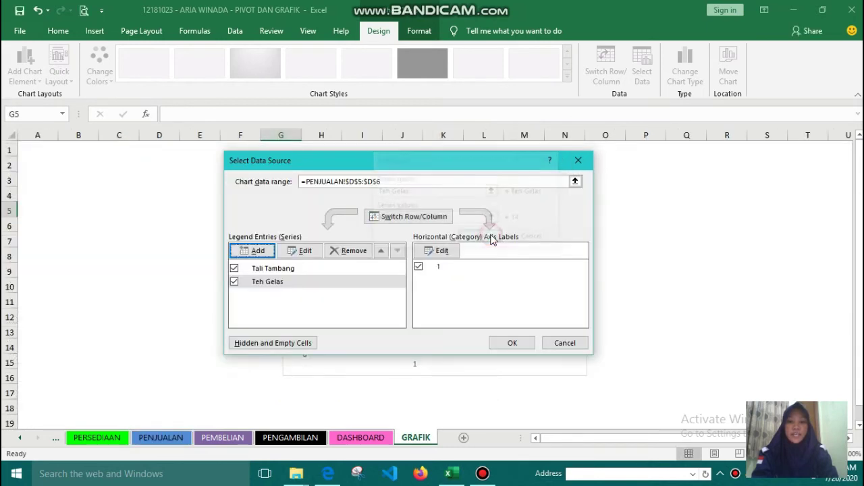
Add a 'Roti Sandwich' series with its value from PENJUALAN cell D7.
left_click(250, 251)
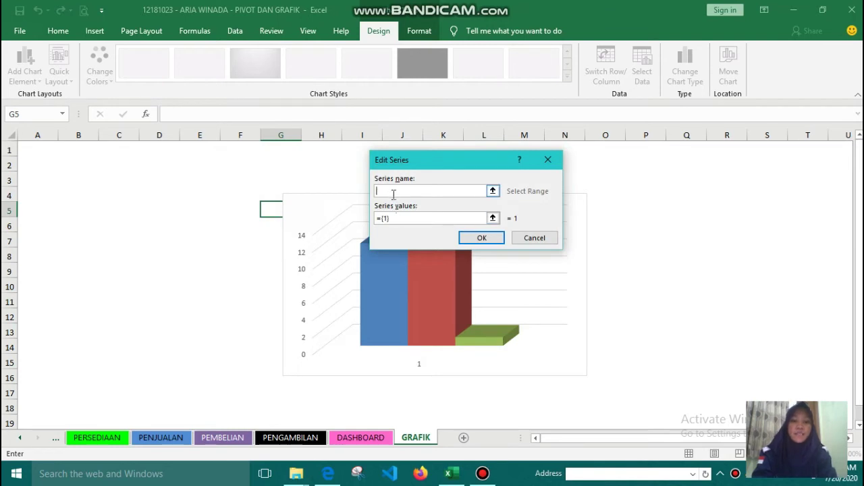
type("Roti")
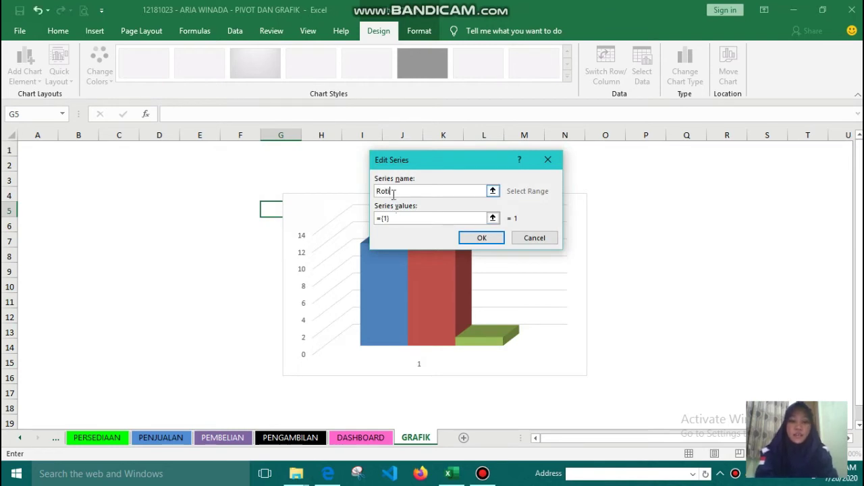
type(" Sandwich")
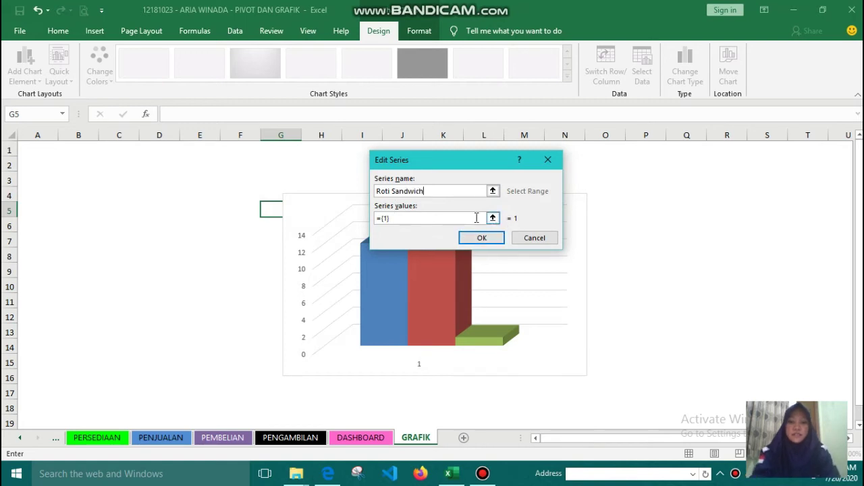
left_click(476, 218)
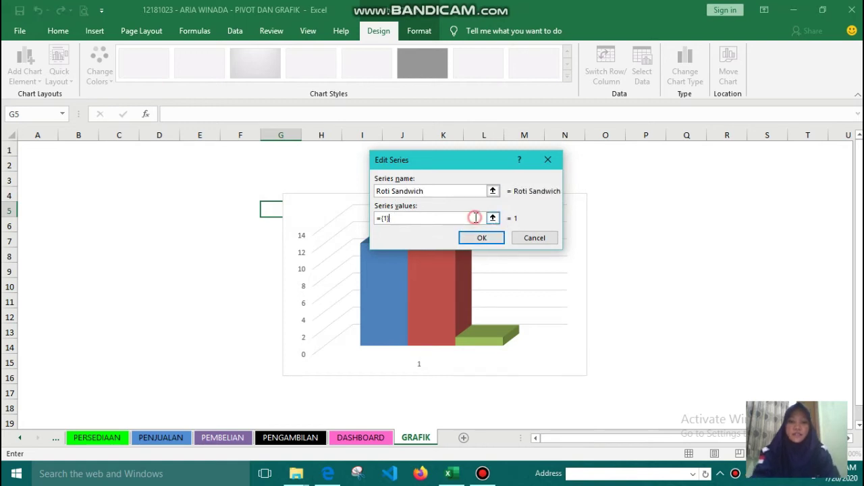
type("=")
left_click(167, 437)
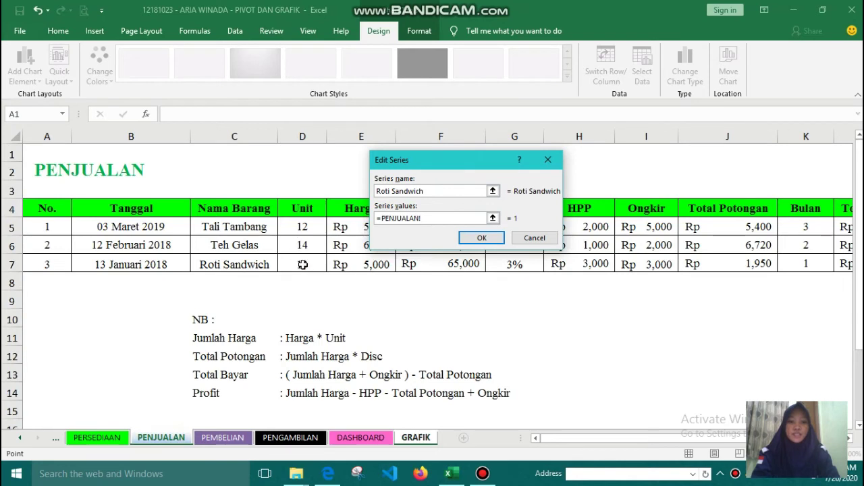
left_click(302, 265)
left_click(484, 238)
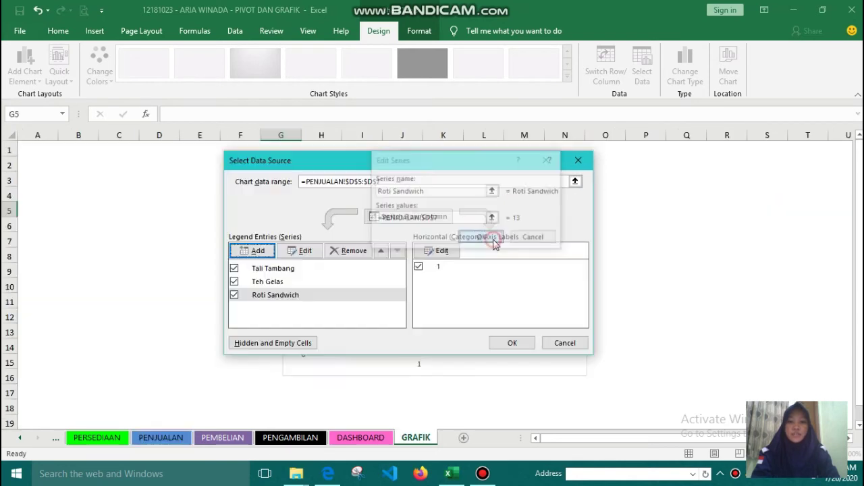
Use the item names in PENJUALAN!C5:C7 as category axis labels and apply the chart data.
left_click(442, 251)
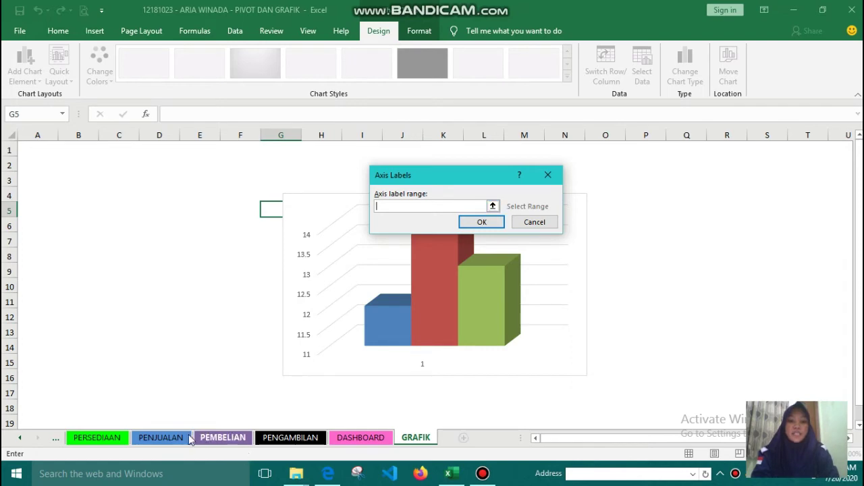
left_click(170, 438)
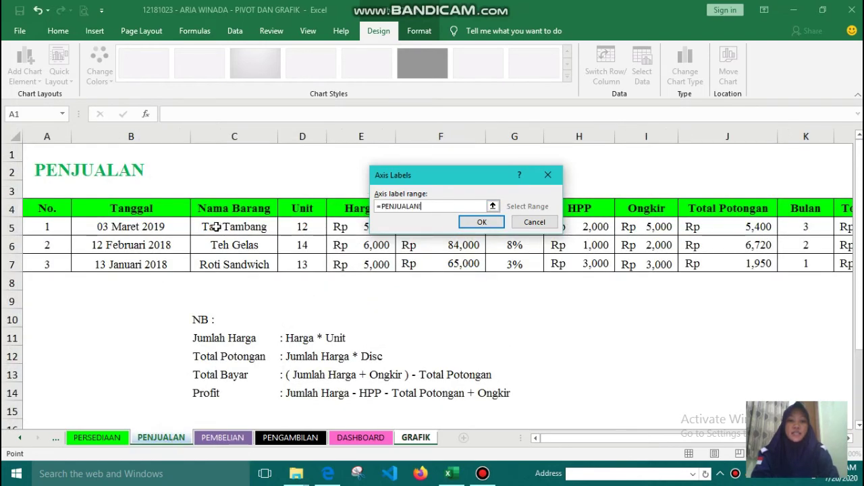
left_click_drag(216, 228, 262, 264)
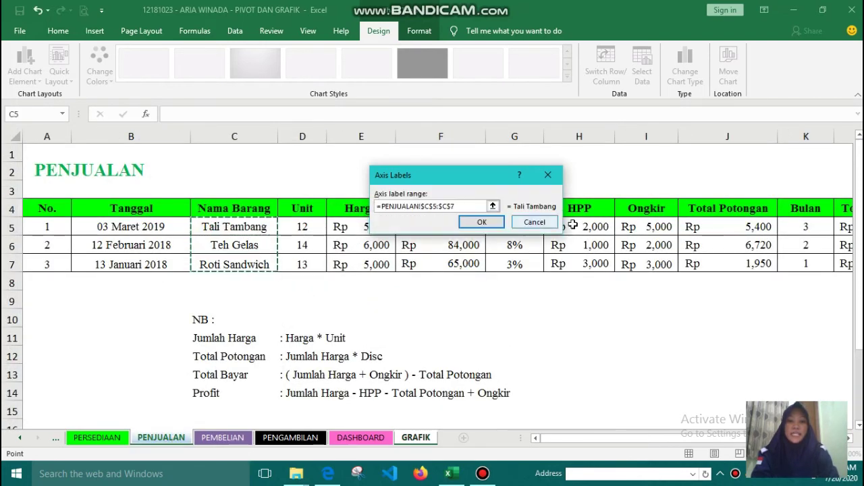
left_click(491, 226)
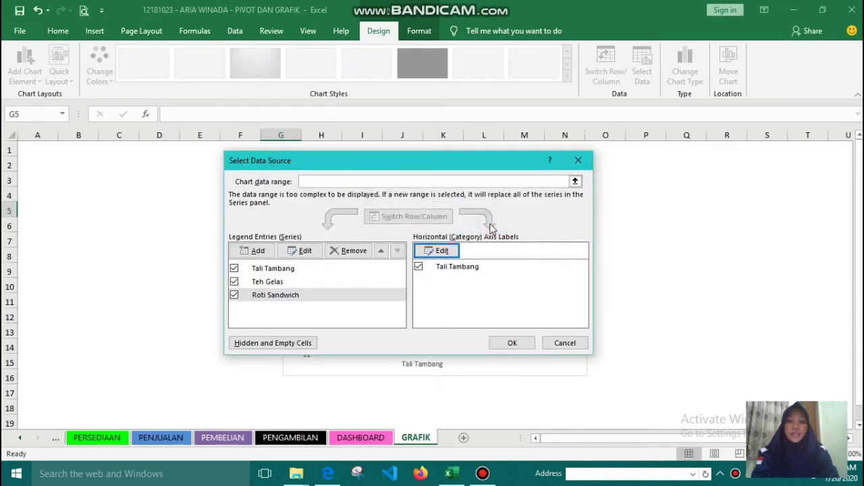
left_click(512, 342)
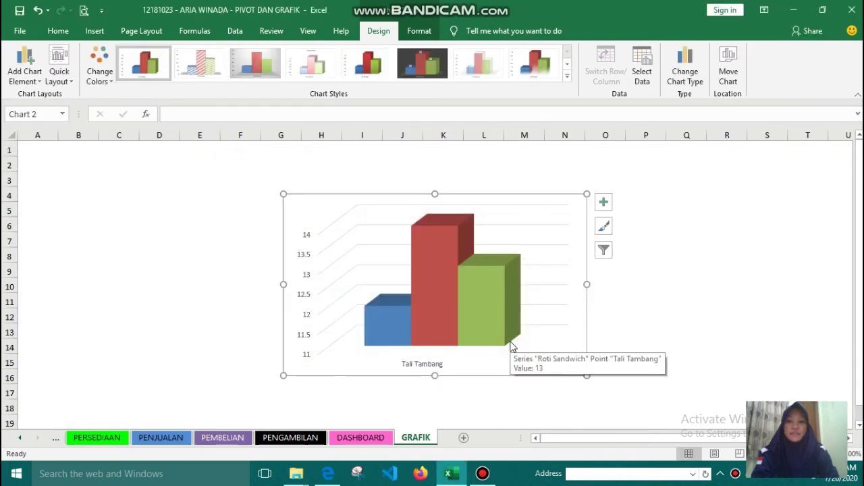
Enlarge Chart 2 toward the upper left, nudge it right and down, and apply dark Style 9.
left_click_drag(284, 195, 214, 155)
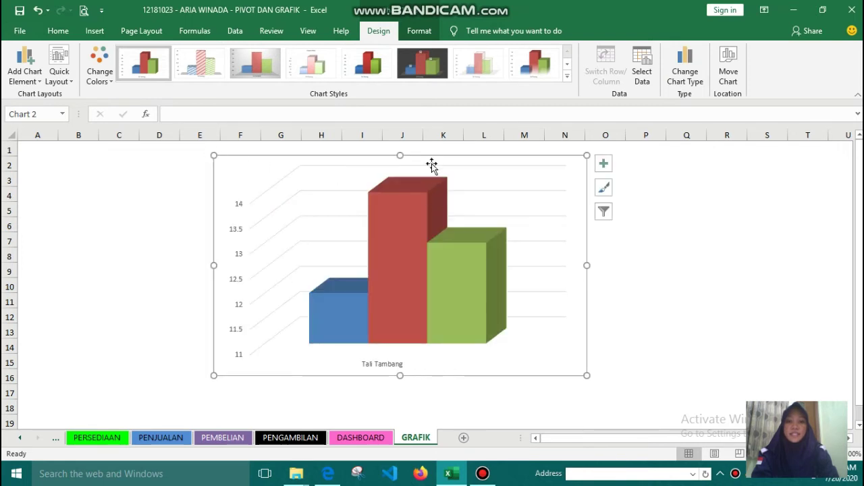
left_click_drag(434, 155, 445, 176)
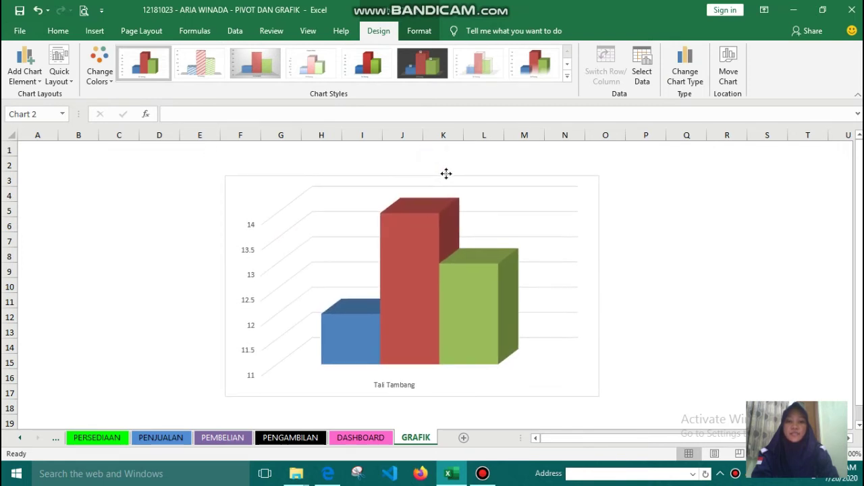
left_click(567, 77)
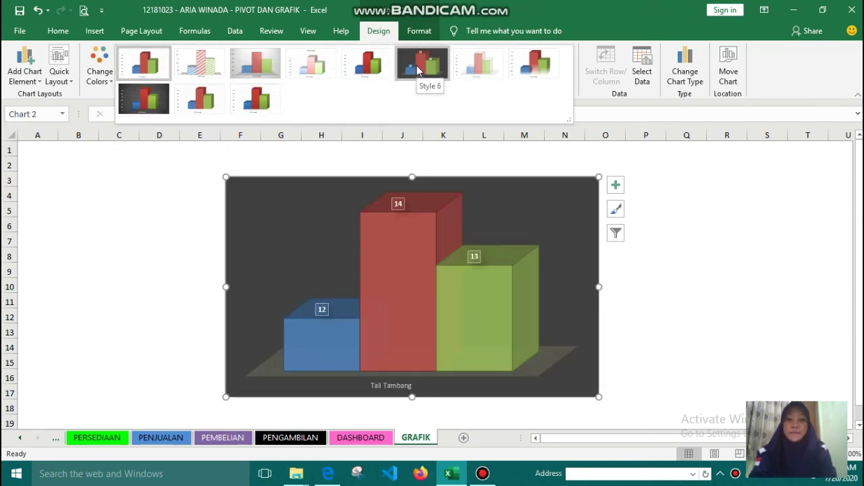
left_click(150, 111)
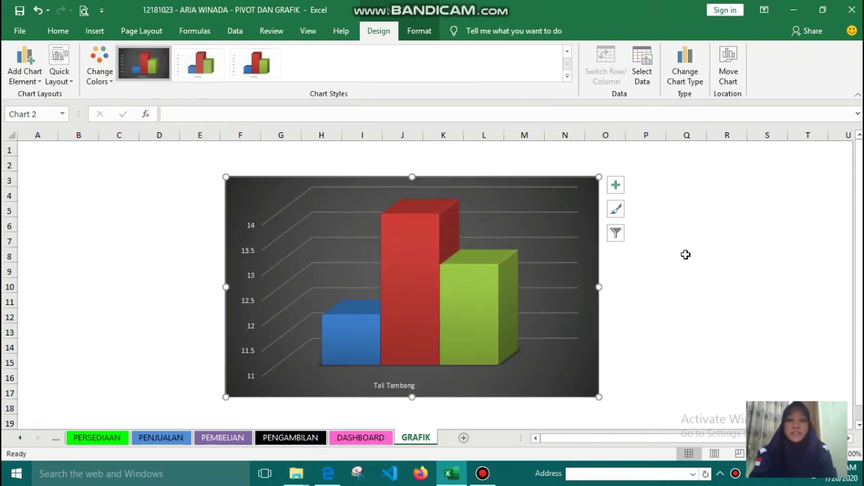
left_click(675, 249)
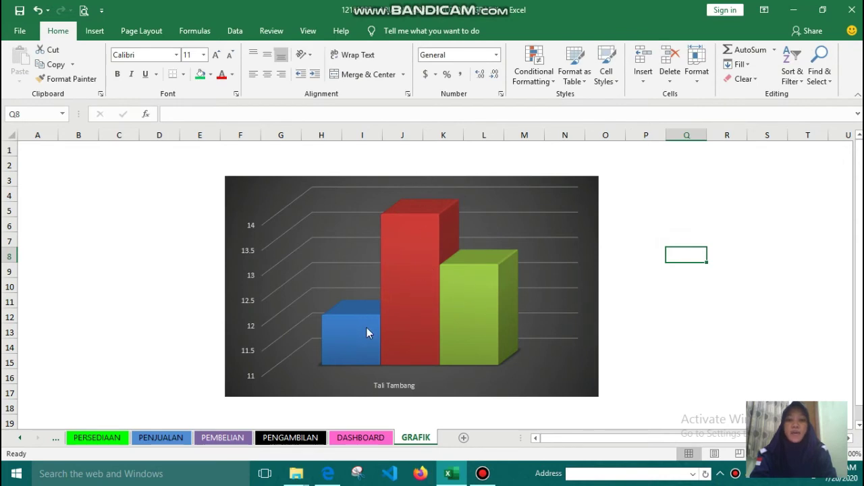
mouse_move(397, 328)
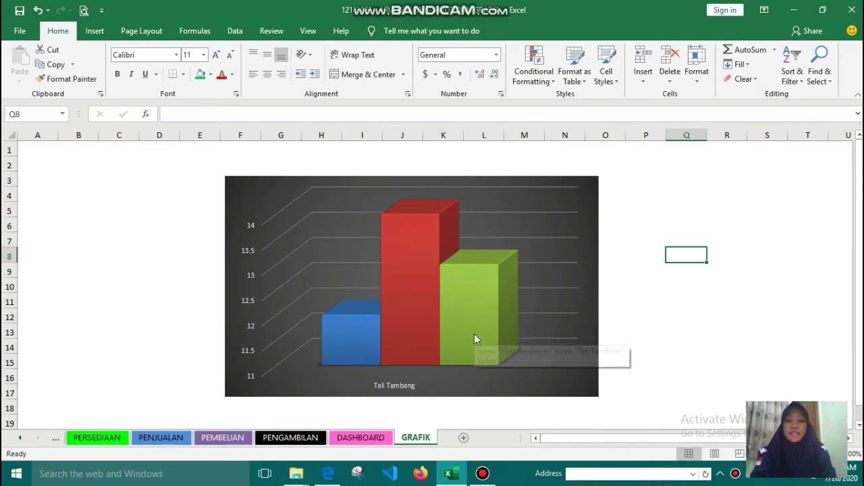
mouse_move(481, 324)
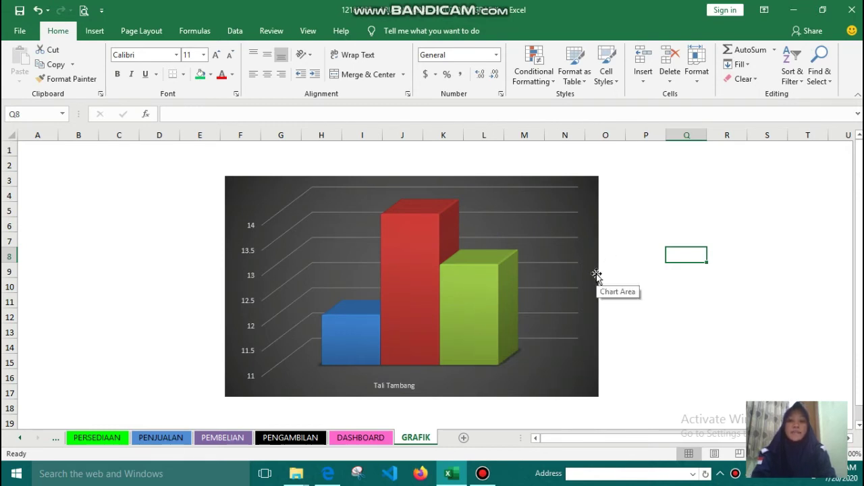
left_click(597, 181)
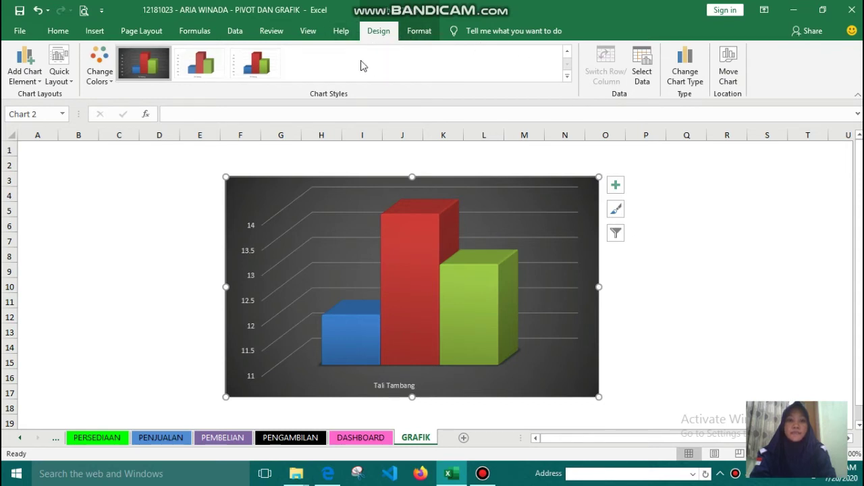
Add a right-side legend (Tali Tambang, Teh Gelas, Roti Sandwich) to the chart, then return to the tutorial PDF.
left_click(40, 81)
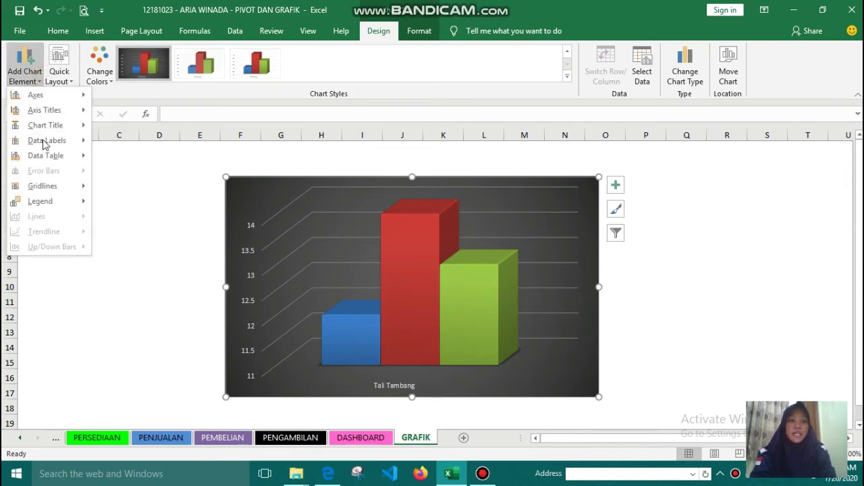
mouse_move(41, 201)
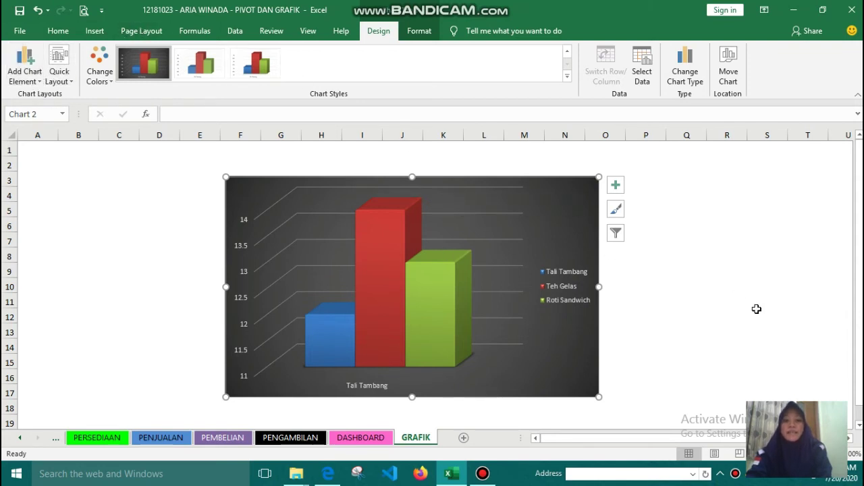
left_click(733, 316)
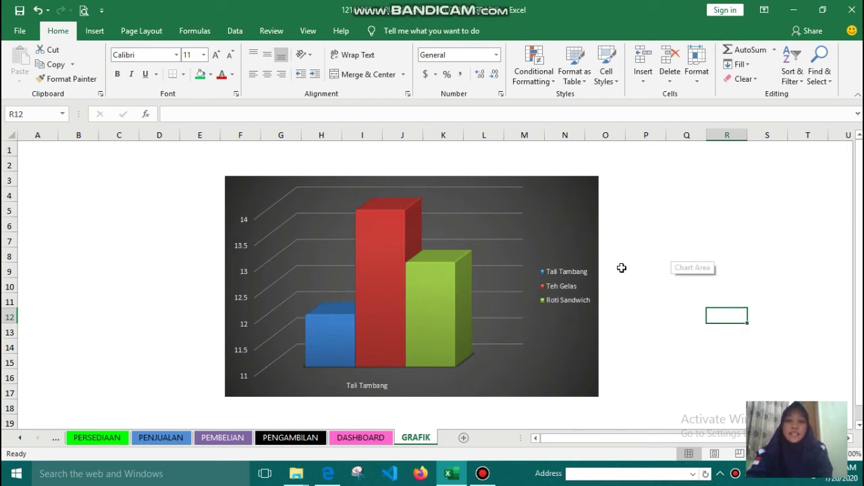
left_click(327, 478)
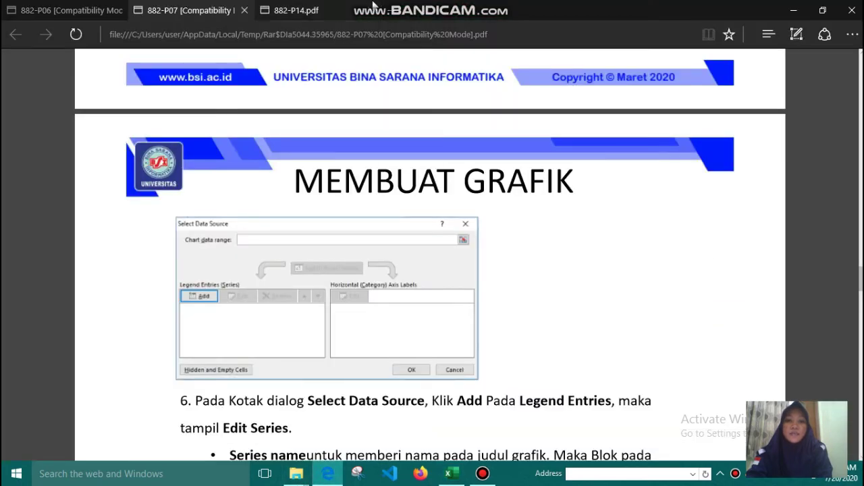
Switch to the 882-P14.pdf tutorial and open the MENYISIPKAN VIDEO presentation from the MULTIMEDIA (882) folder.
left_click(332, 7)
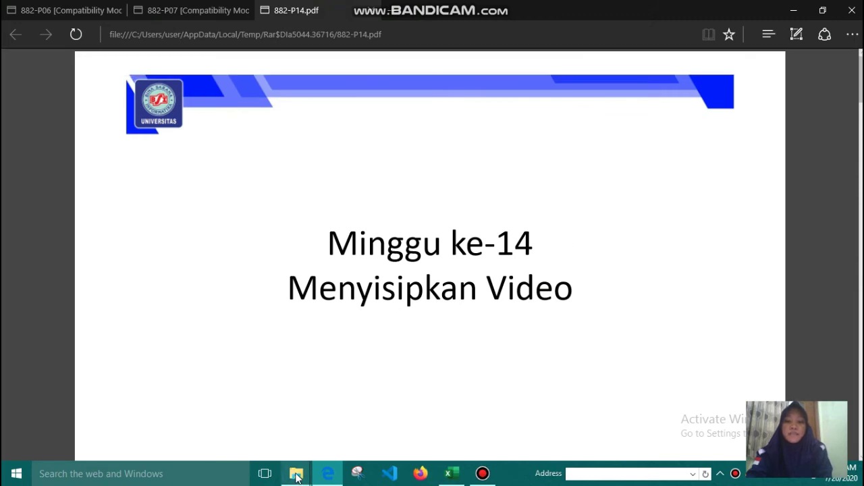
mouse_move(299, 478)
left_click(266, 429)
left_click(267, 429)
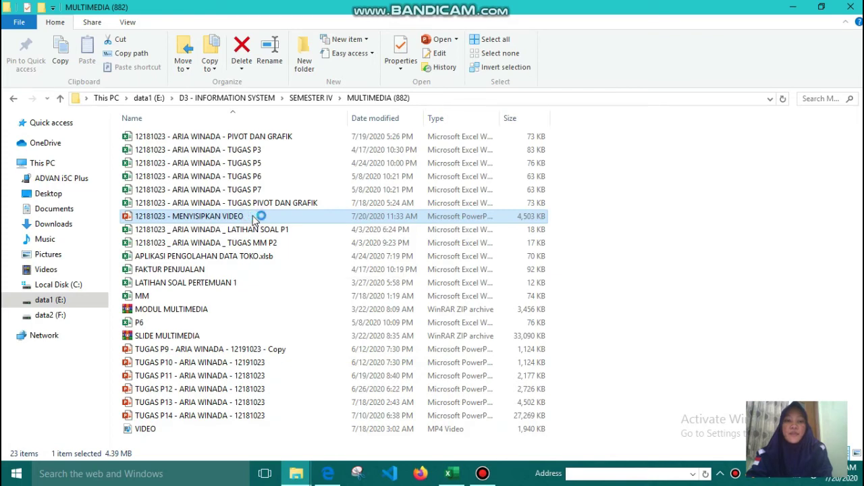
Return to the 882-P14 tutorial and scroll to its page 2.
left_click(331, 475)
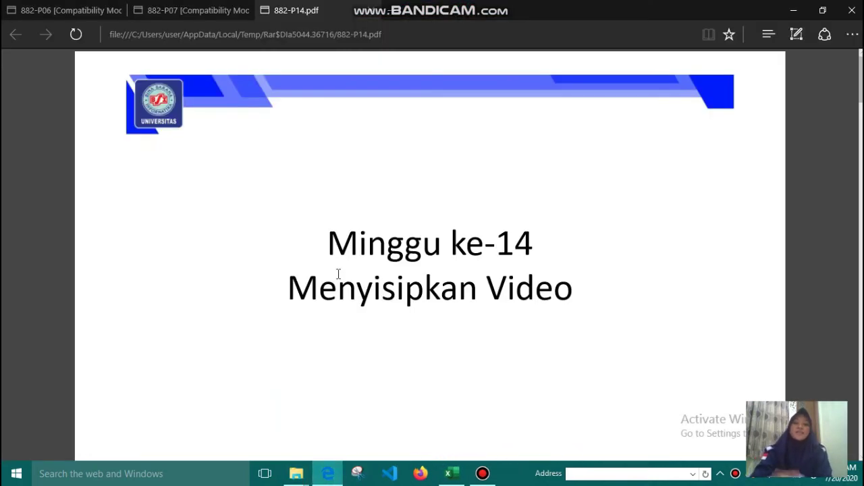
scroll(339, 273, "down", 3)
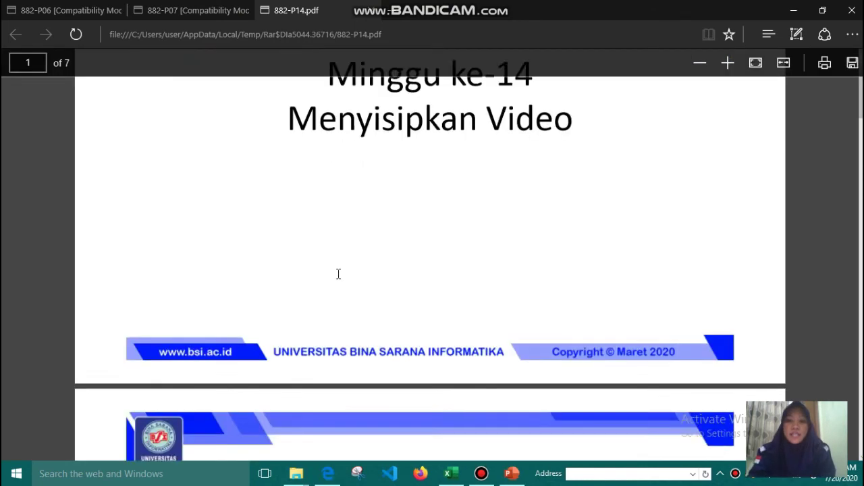
scroll(338, 274, "down", 4)
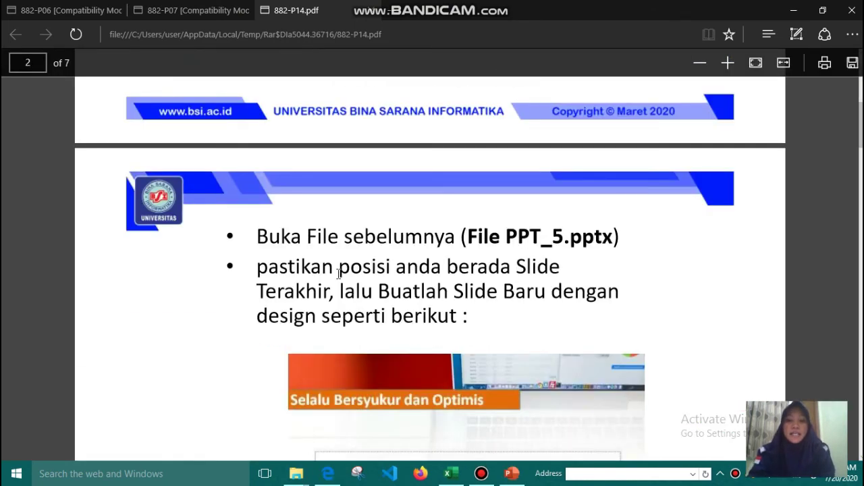
scroll(338, 273, "down", 3)
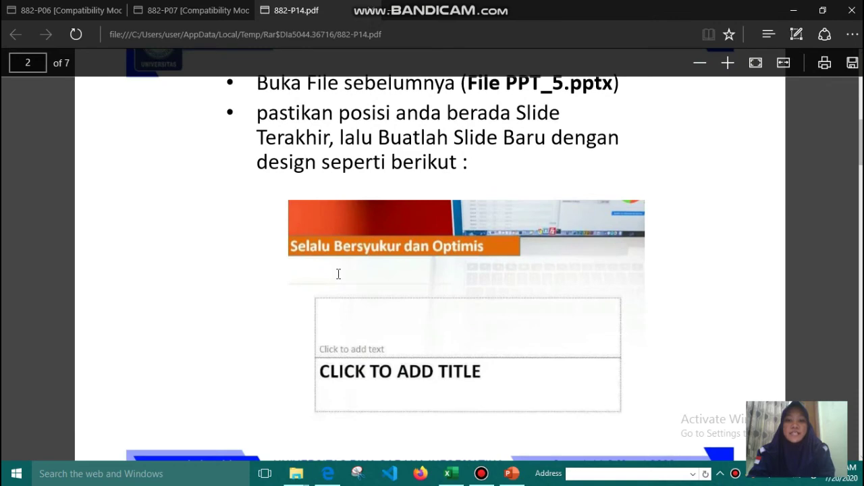
scroll(339, 273, "up", 1)
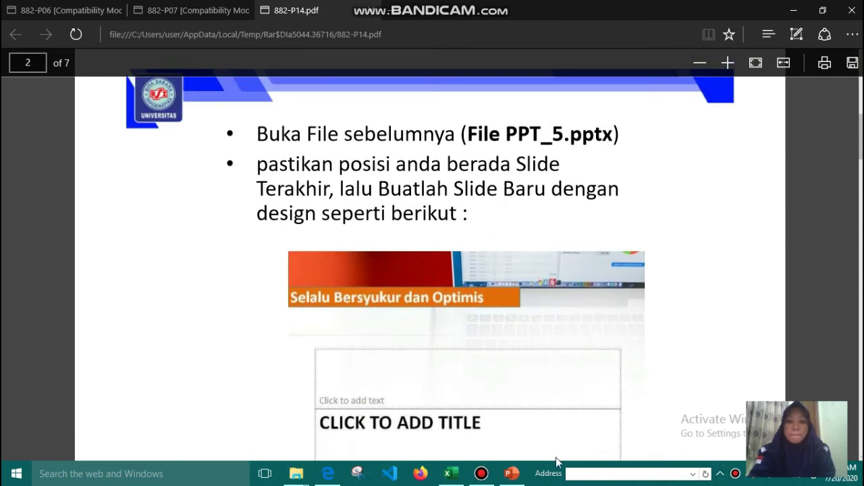
Bring up slide 6 'Selalu Bersyukur dan Optimis' and advance the PDF to page 3's video-insertion step.
left_click(513, 473)
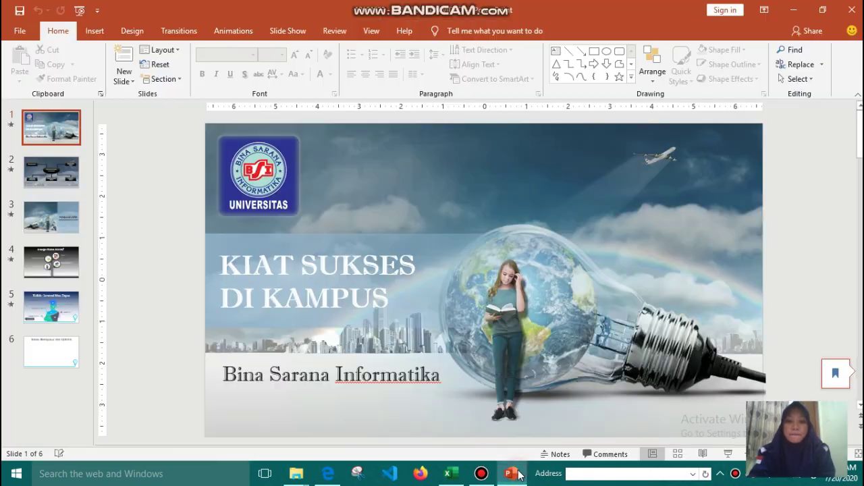
left_click(65, 354)
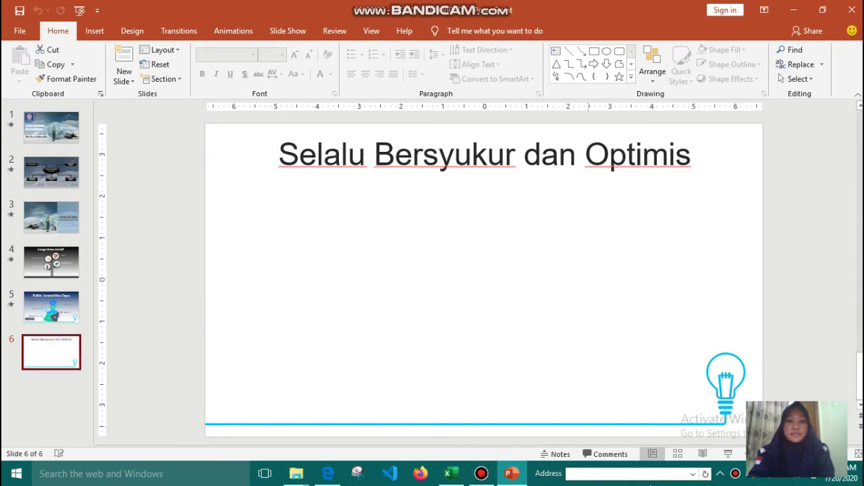
left_click(323, 472)
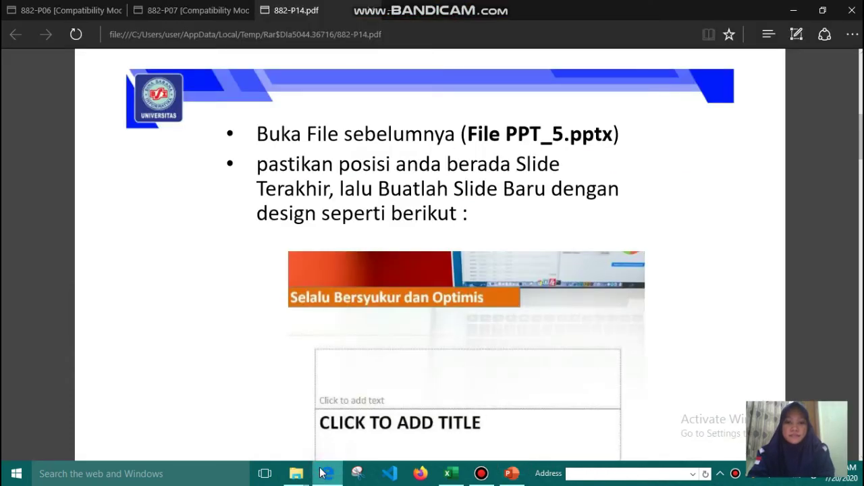
key("Down")
key("Down")
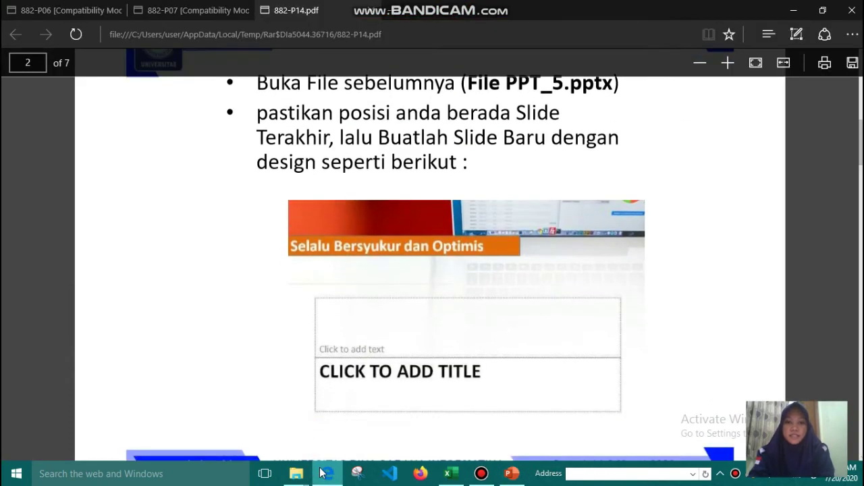
key("Down")
key("Down")
key("Down")
key("Down")
key("Down")
key("Down")
key("Down")
key("Down")
key("Down")
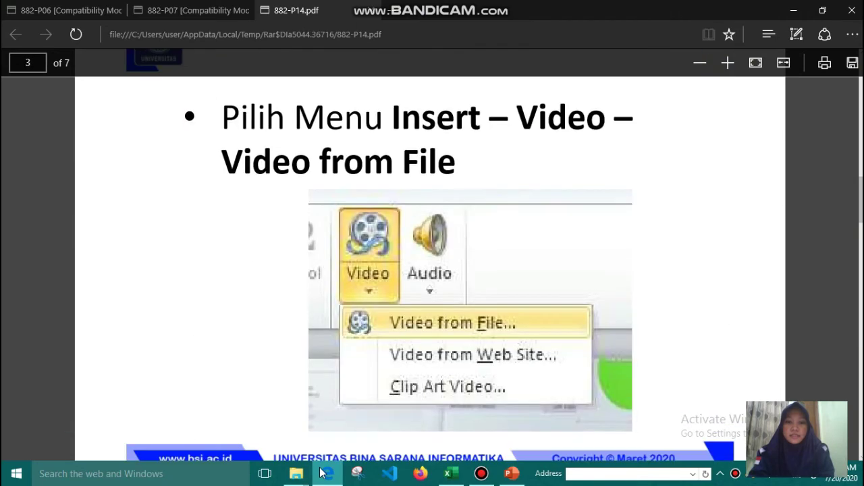
left_click(511, 473)
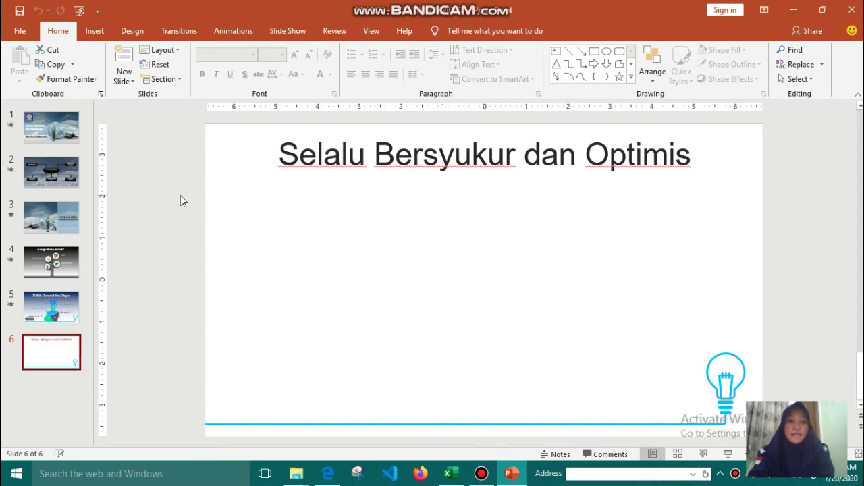
Dismiss slide 6's options menu and the Layout gallery without changes, then view the PDF tutorial.
right_click(58, 362)
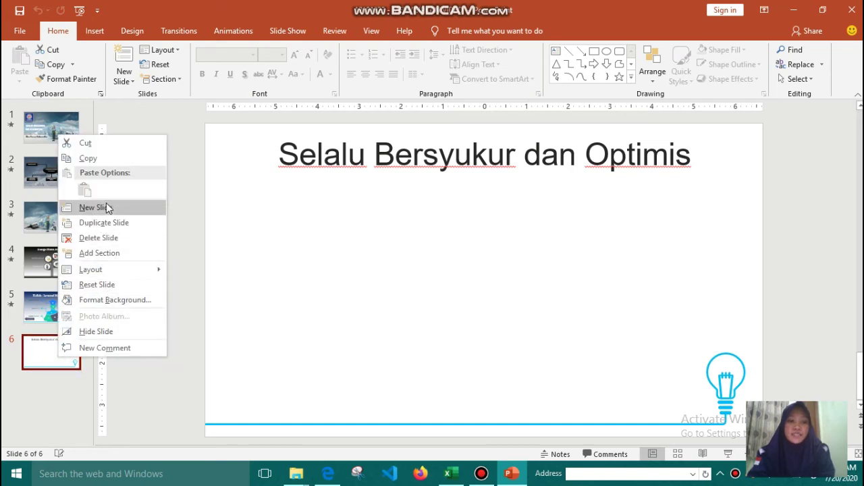
left_click(41, 349)
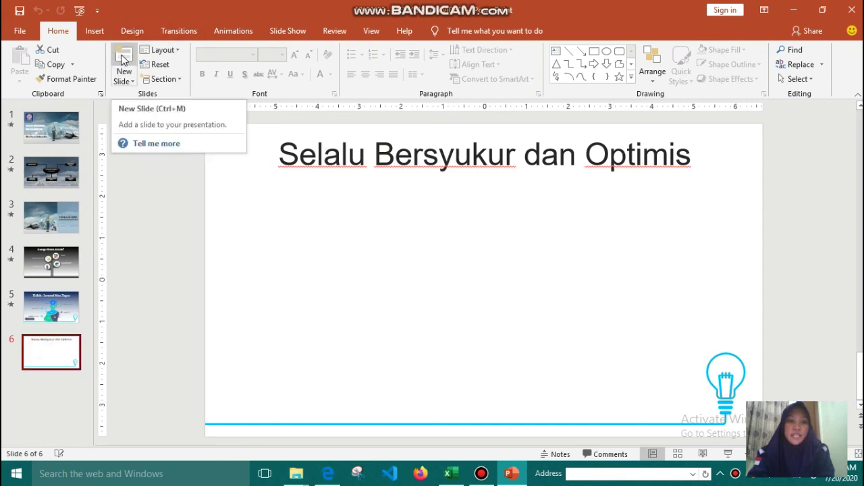
left_click(173, 53)
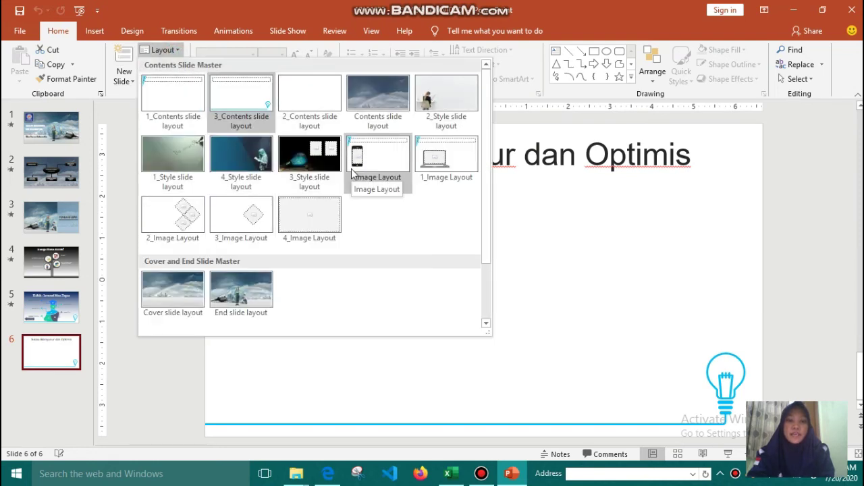
left_click(569, 290)
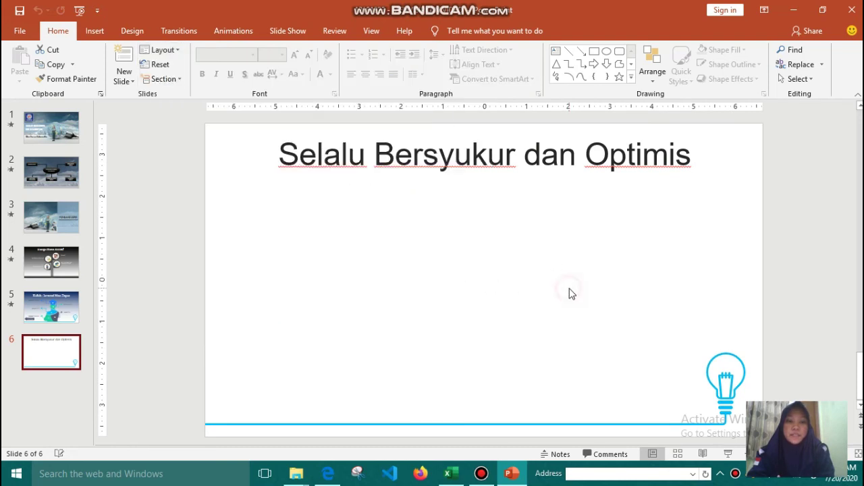
left_click(376, 273)
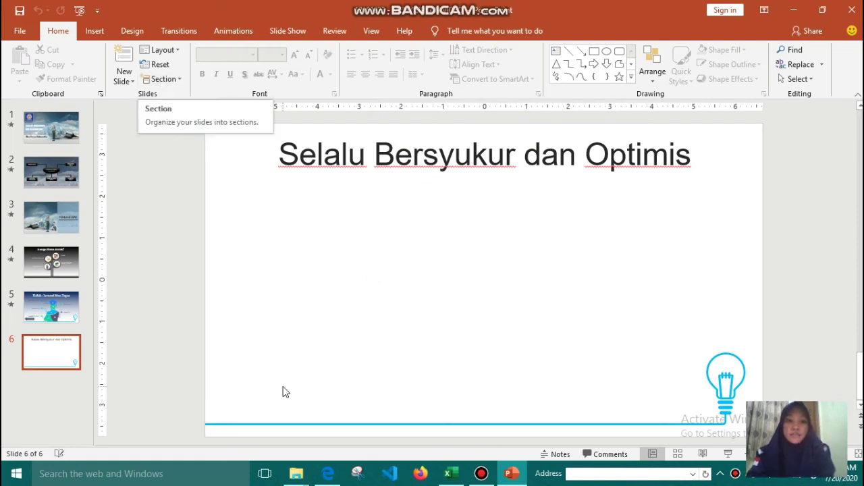
left_click(328, 475)
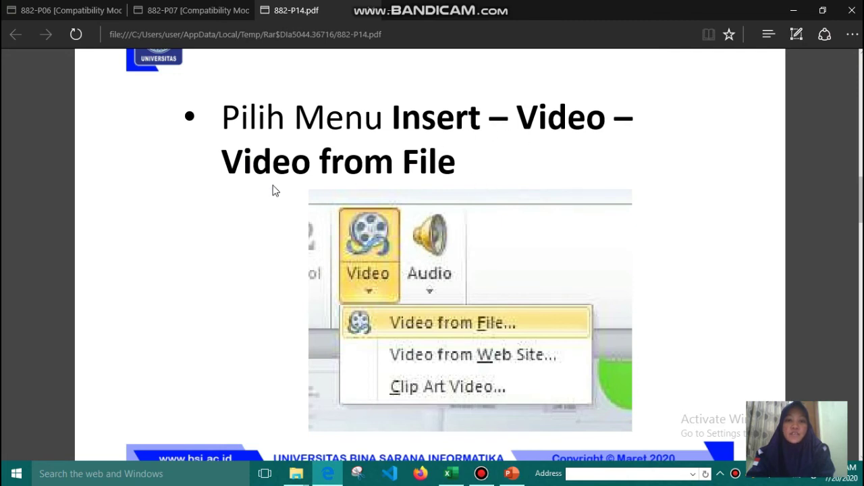
Insert the VIDEO file from the MULTIMEDIA (882) folder onto slide 6 using Video on My PC.
left_click(448, 471)
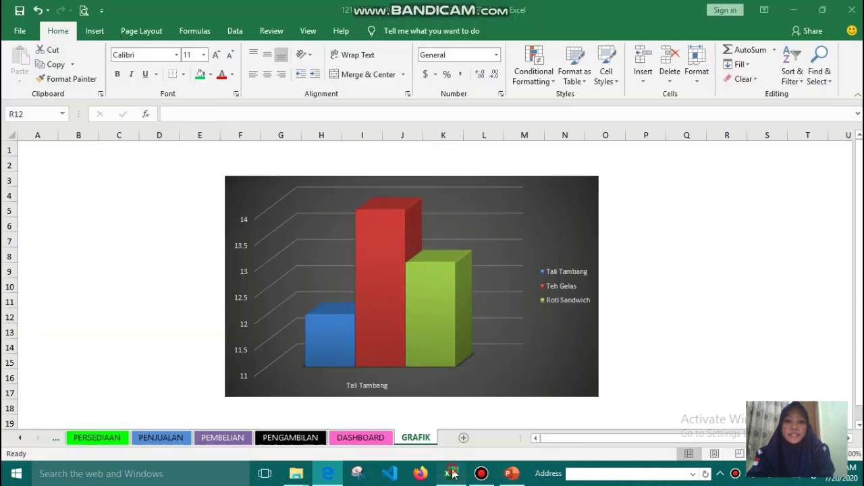
left_click(505, 473)
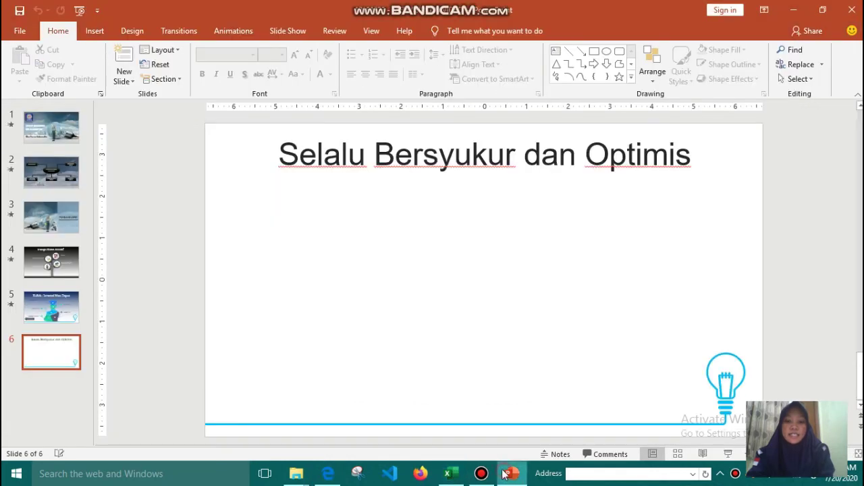
left_click(95, 31)
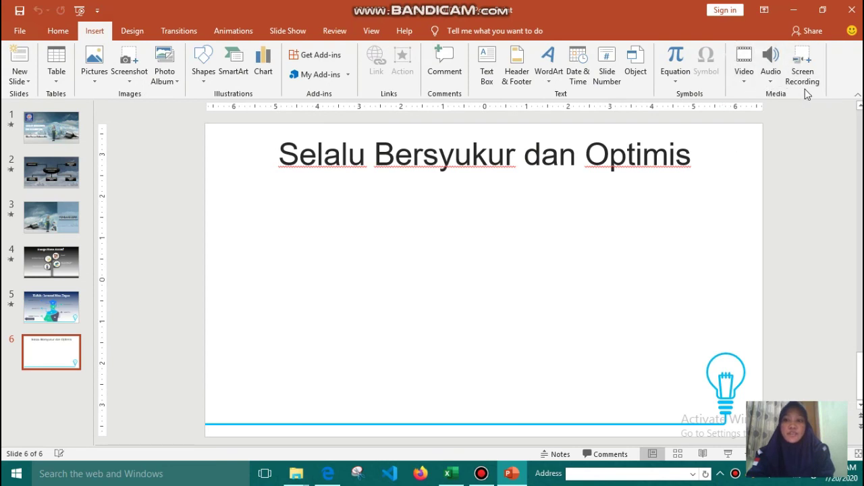
left_click(747, 76)
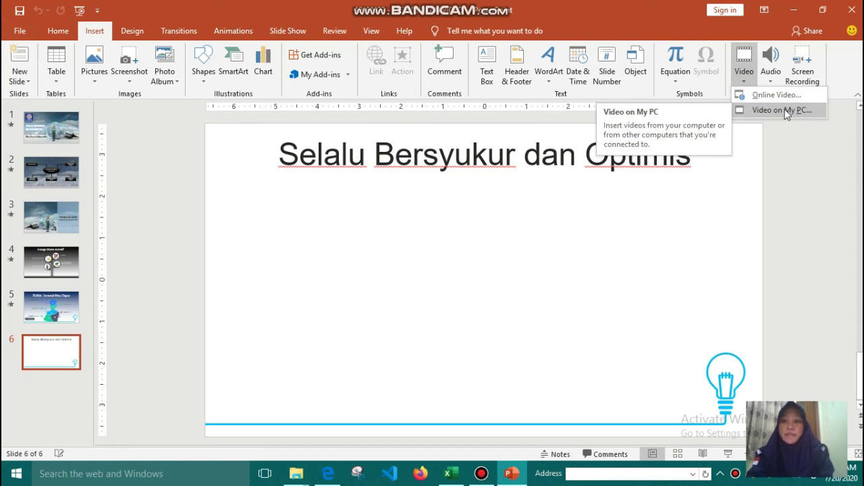
left_click(785, 114)
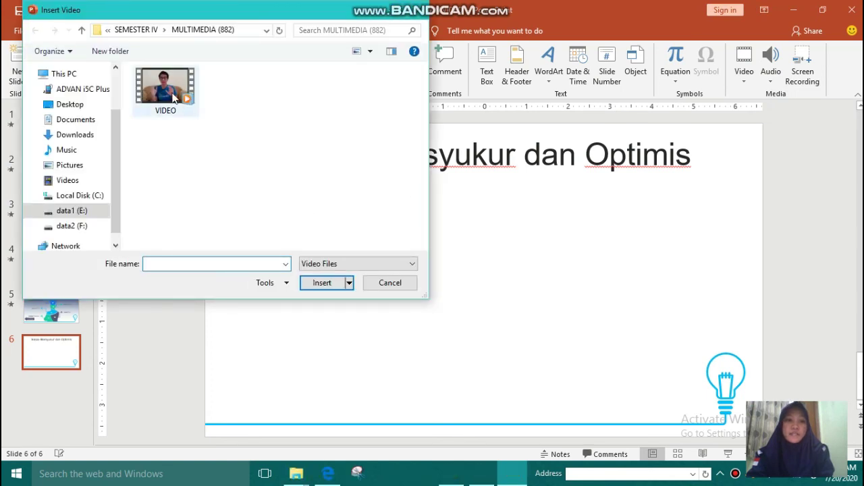
left_click(174, 98)
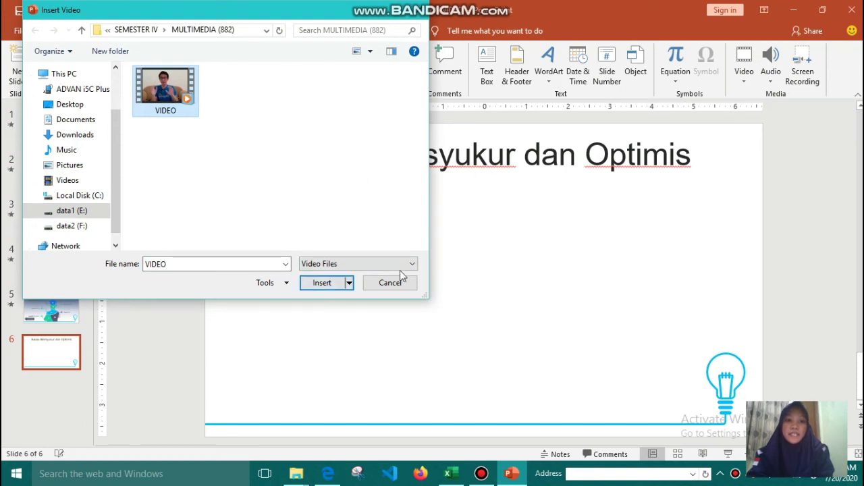
left_click(323, 285)
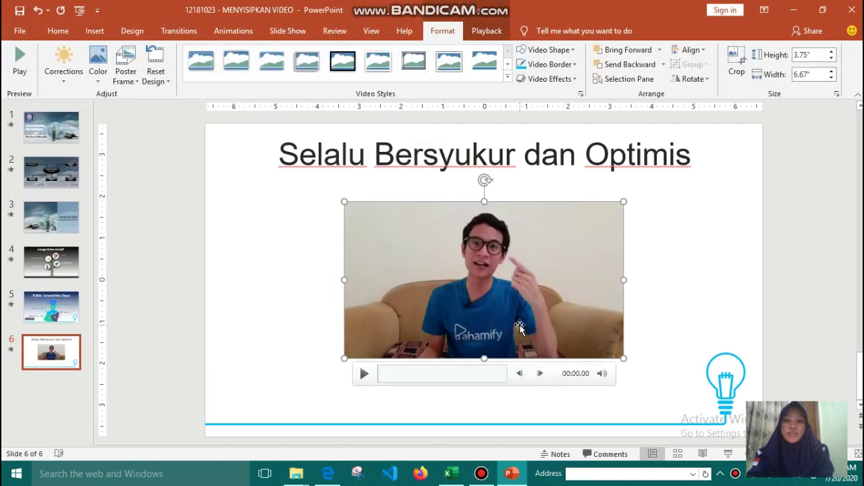
Move the video under the title and enlarge it to 5.37" by 9.55".
left_click_drag(515, 295, 449, 280)
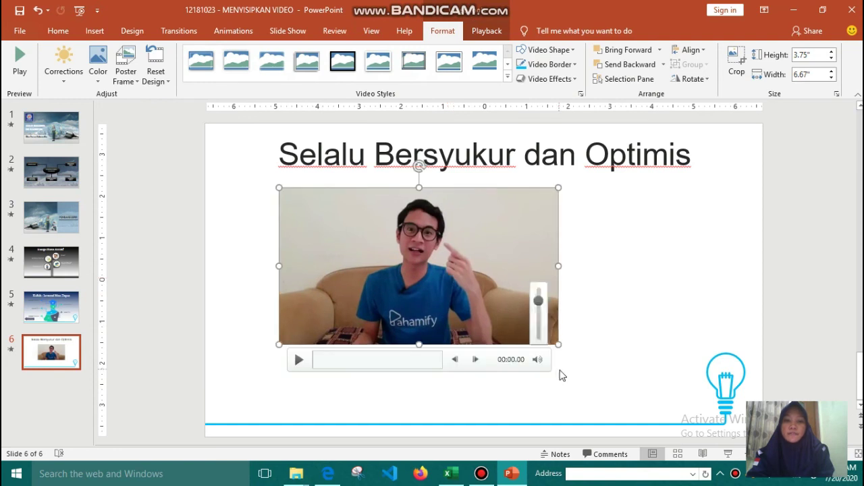
mouse_move(558, 345)
left_mouse_down()
mouse_move(685, 379)
mouse_move(679, 371)
left_mouse_up()
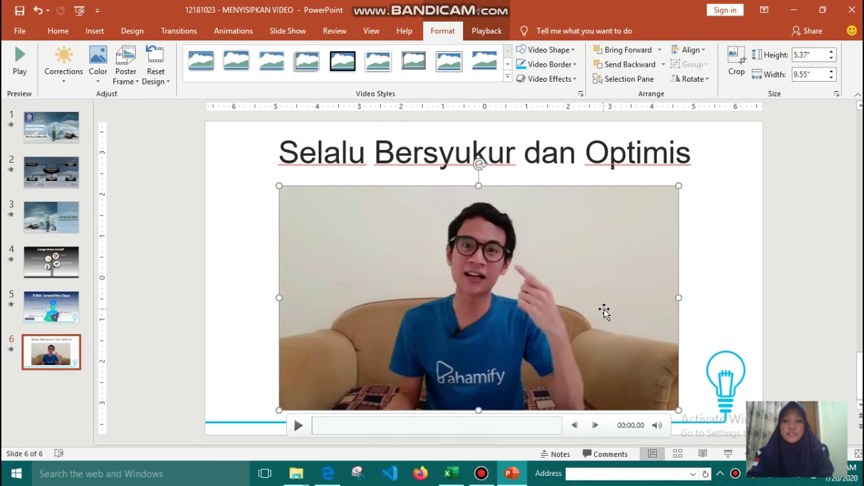
left_click(545, 278)
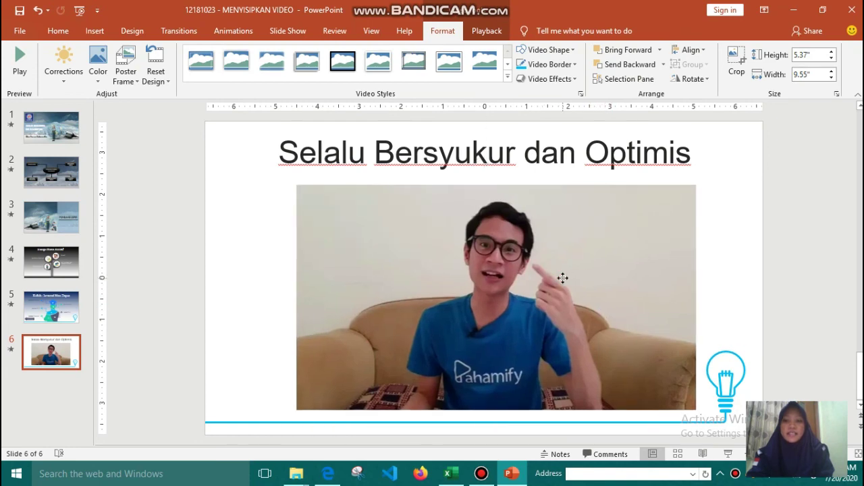
left_click_drag(545, 279, 550, 275)
Scroll the 882-P14 PDF to page 6's Start Automatically instructions, then return to PowerPoint.
left_click(323, 473)
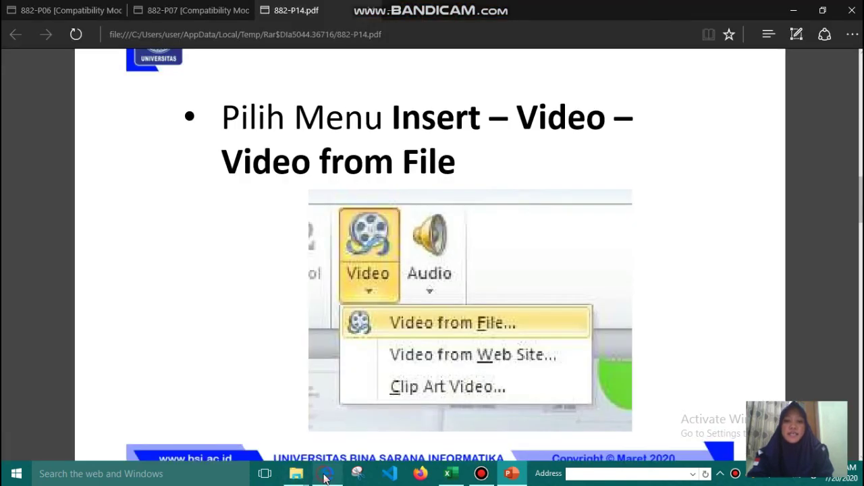
scroll(432, 270, "down", 5)
scroll(432, 270, "down", 3)
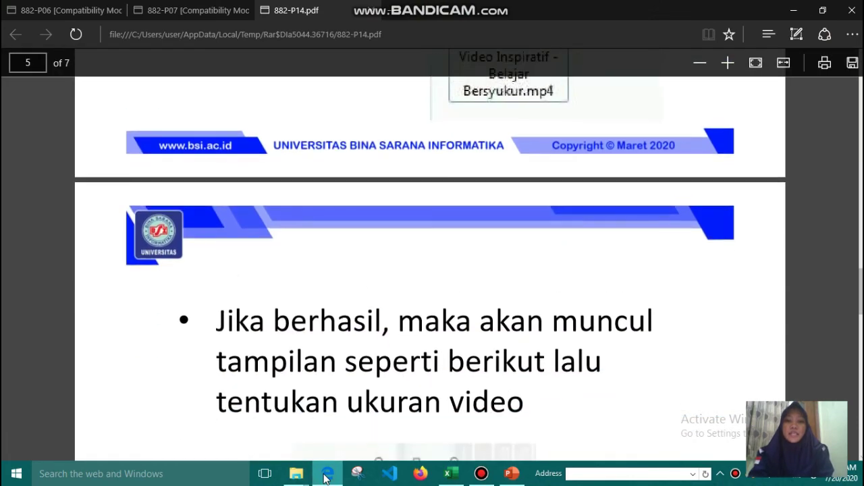
scroll(432, 270, "down", 3)
scroll(432, 270, "down", 3)
scroll(432, 270, "down", 3)
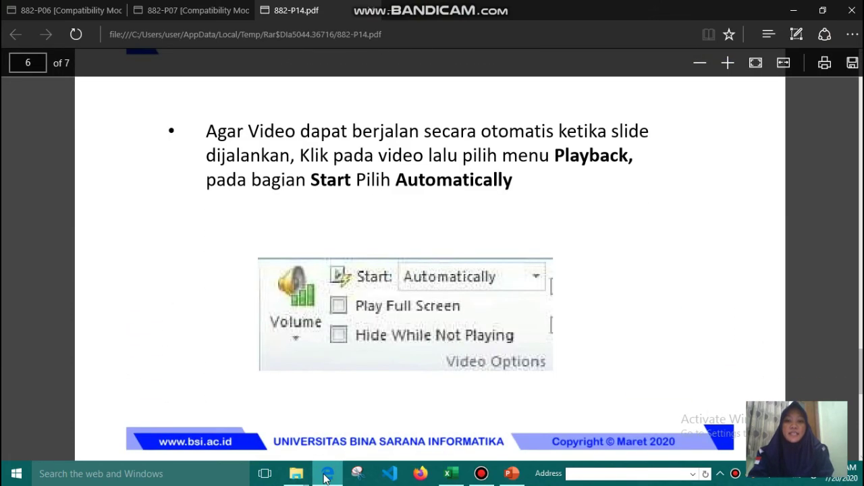
left_click(638, 300)
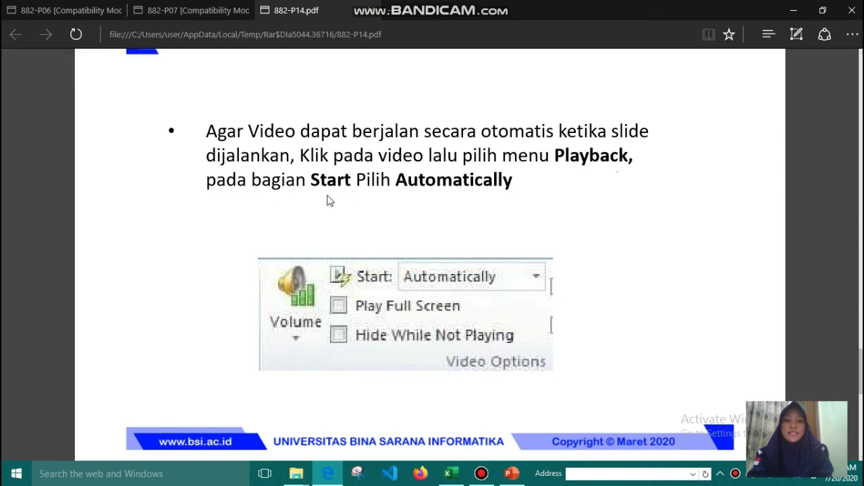
left_click(511, 475)
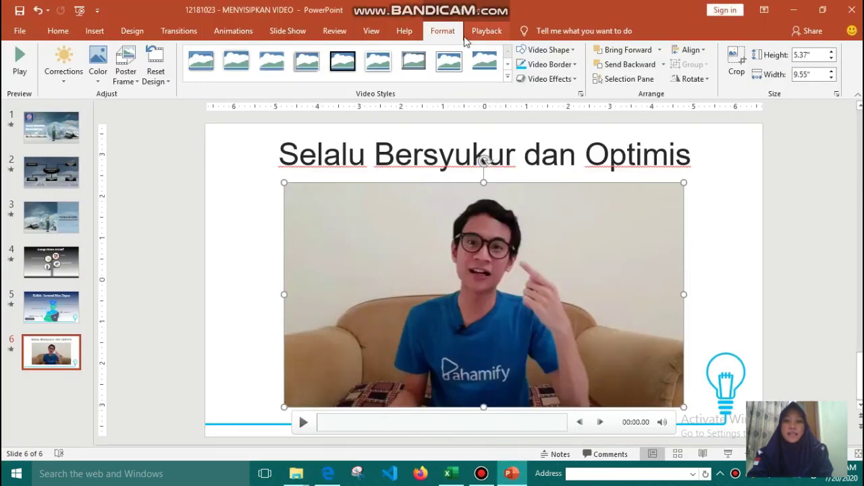
Set the slide 6 video's Playback Start option to Automatically, then deselect it.
left_click(488, 31)
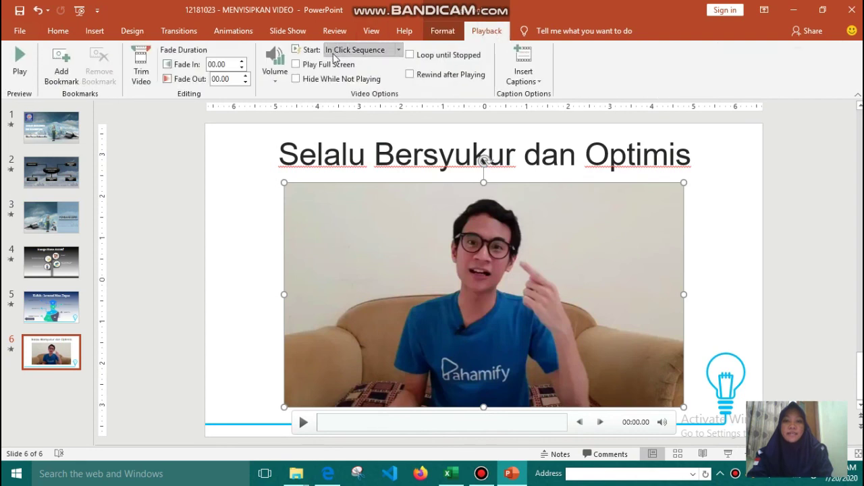
left_click(368, 50)
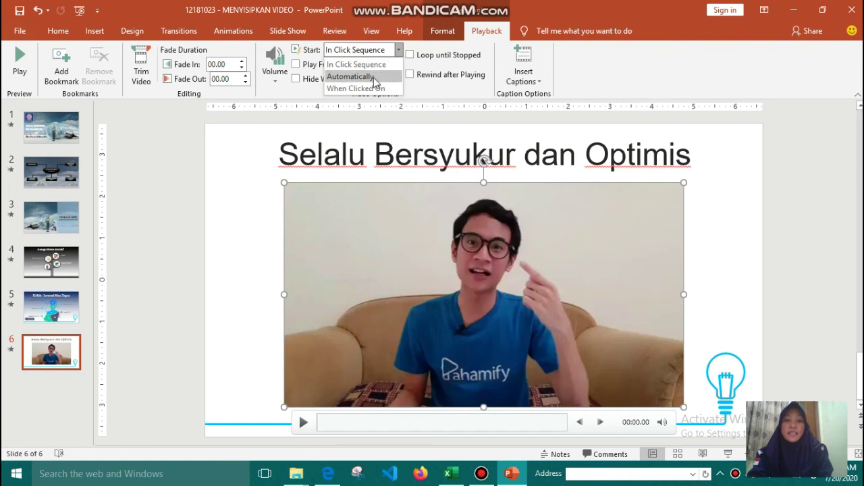
left_click(374, 78)
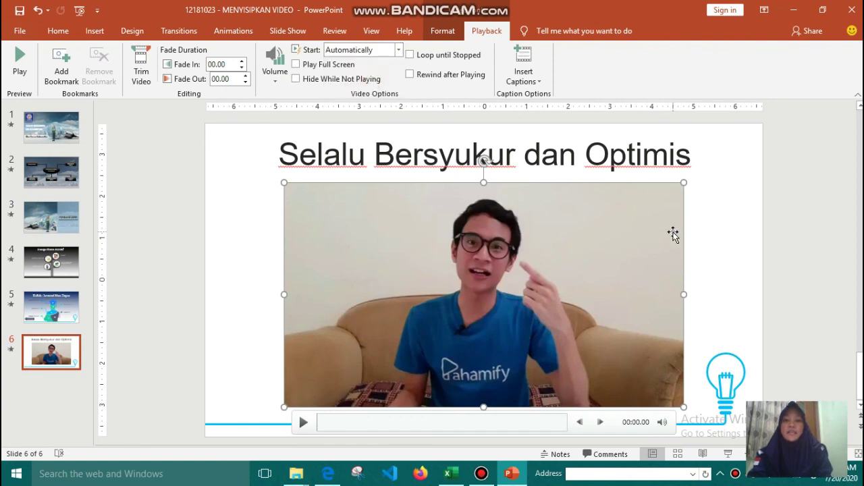
left_click(723, 277)
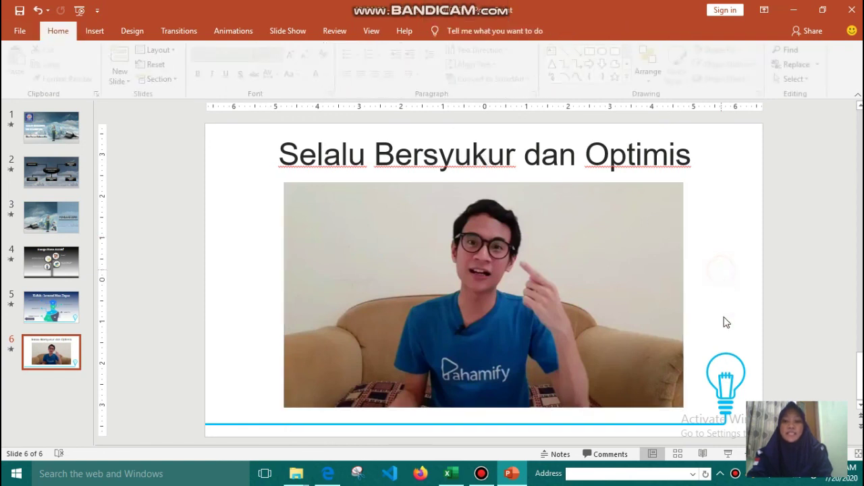
Run the slide show from slide 6, watch the video autoplay, and exit with Esc.
left_click(727, 454)
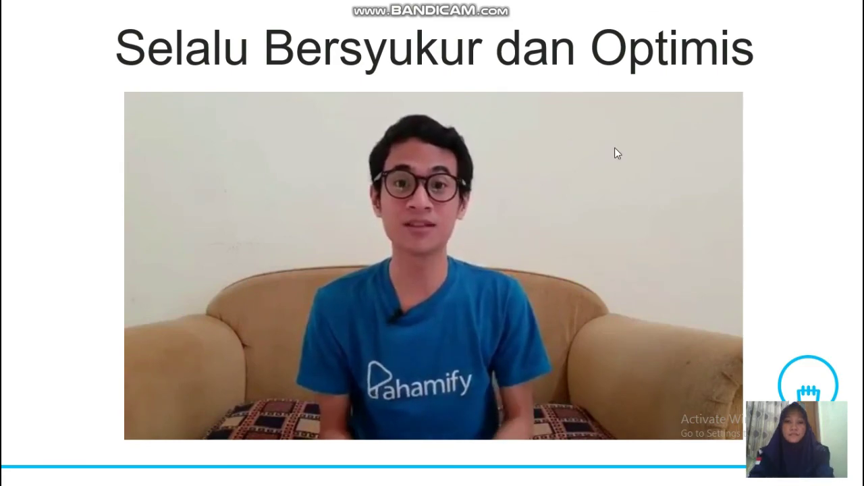
key("Escape")
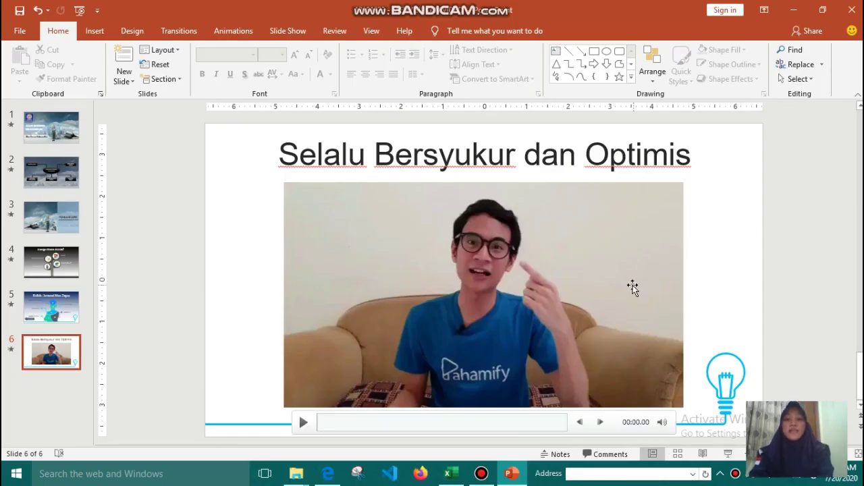